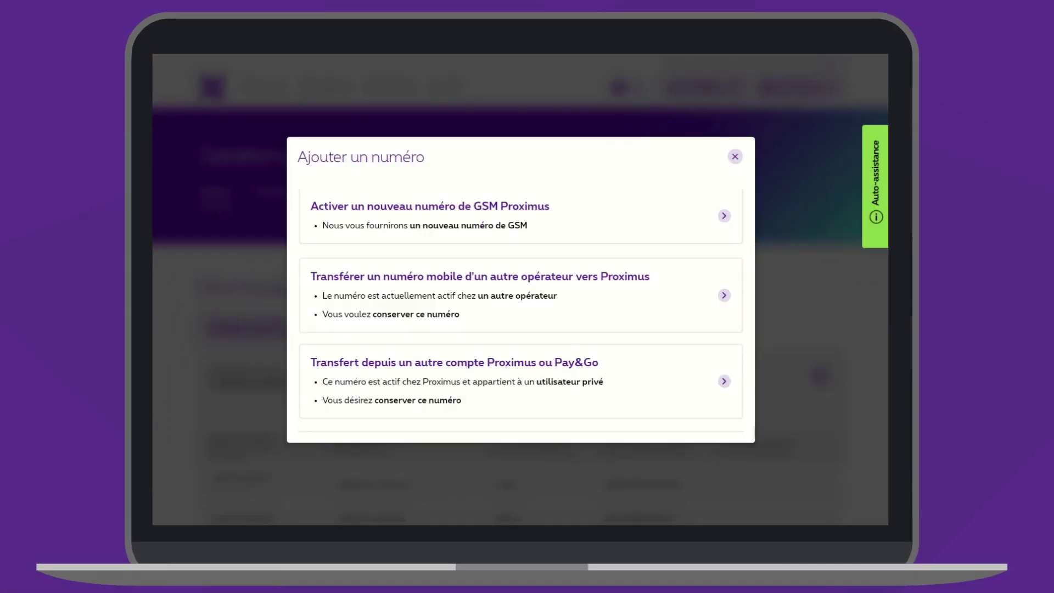
{"action": "left_click", "coordinate": [348, 214]}
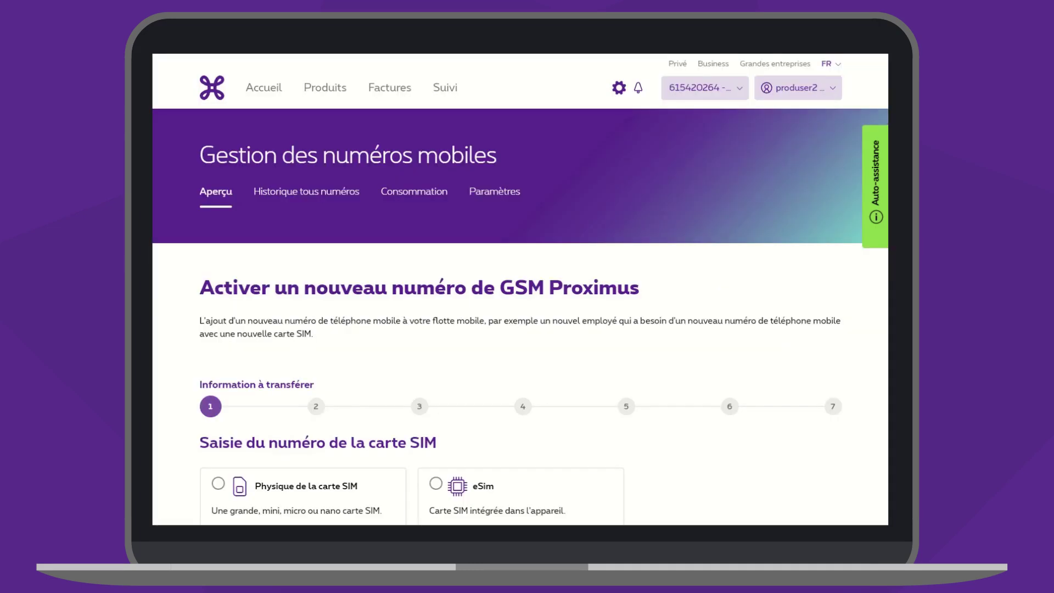
{"action": "scroll", "coordinate": [520, 290], "scroll_direction": "down", "scroll_amount": 5}
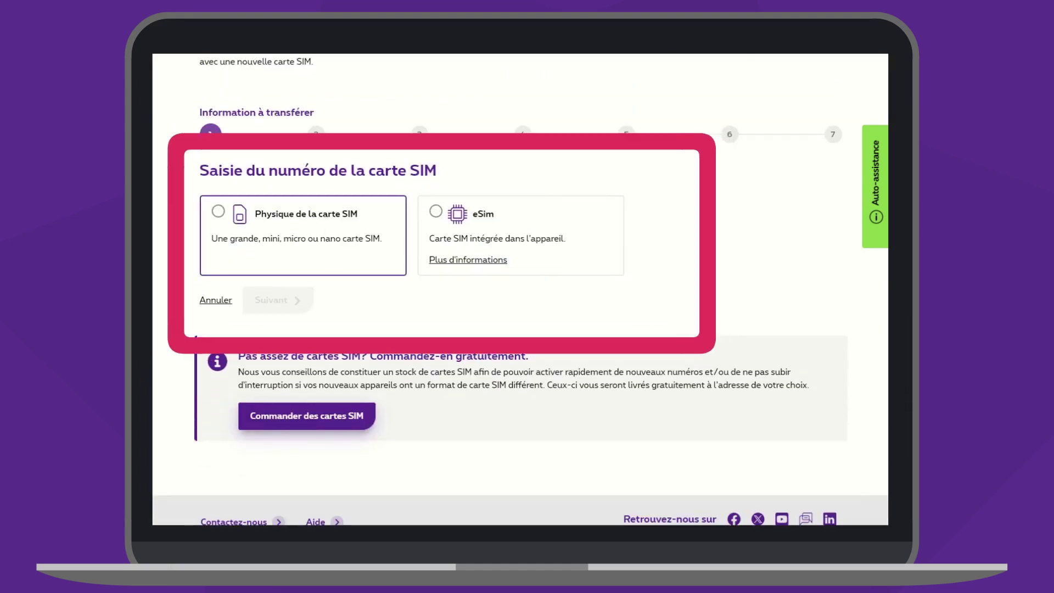
{"action": "left_click", "coordinate": [218, 211]}
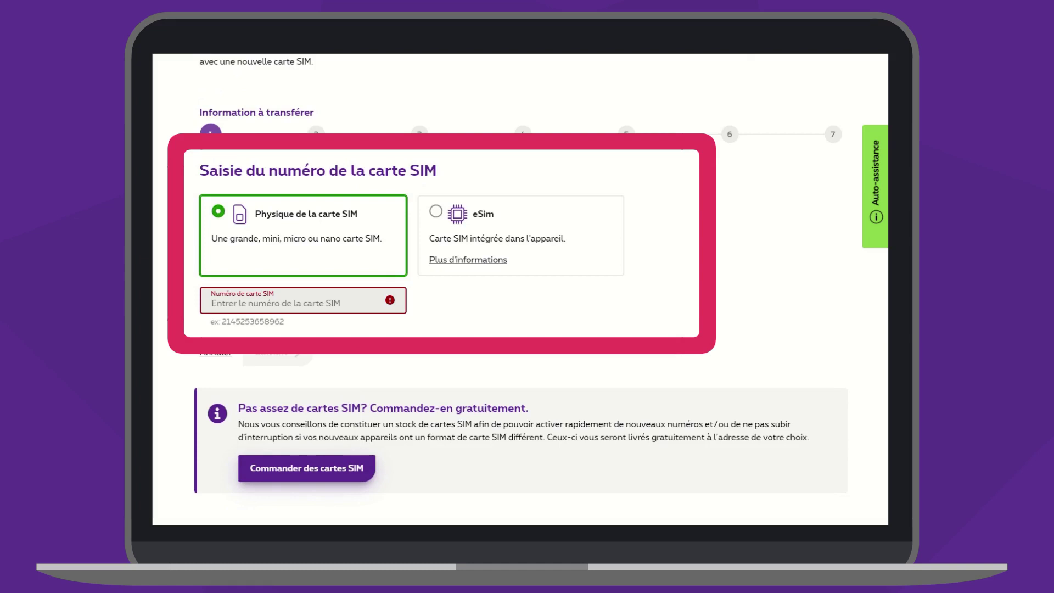
{"action": "left_click", "coordinate": [435, 212]}
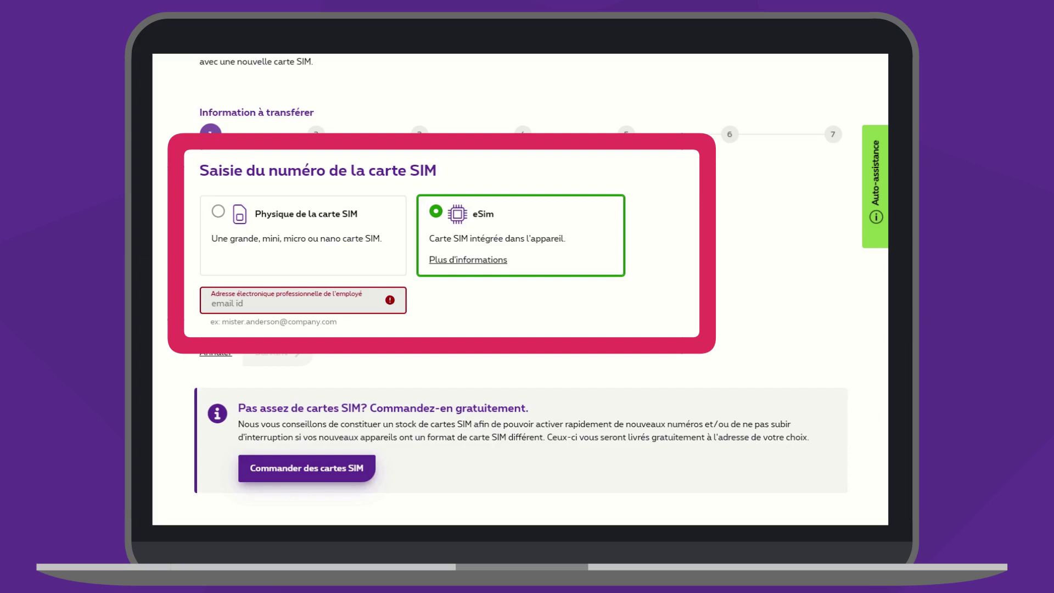
{"action": "scroll", "coordinate": [520, 289], "scroll_direction": "down", "scroll_amount": 1}
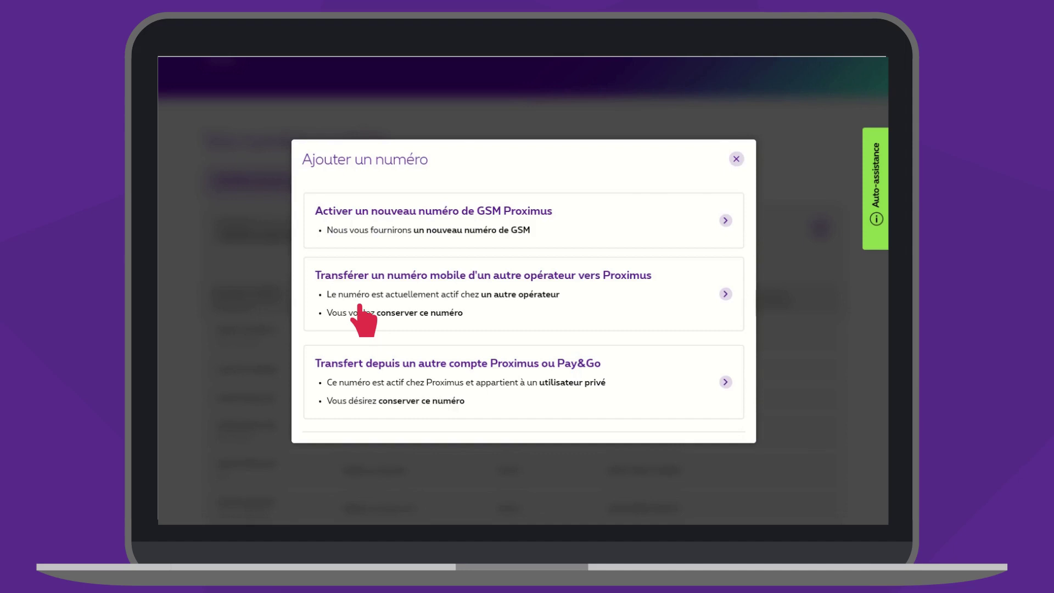
- Try the other-operator transfer form, then switch to the transfer from another Proximus or Pay&Go account
{"action": "left_click", "coordinate": [360, 307]}
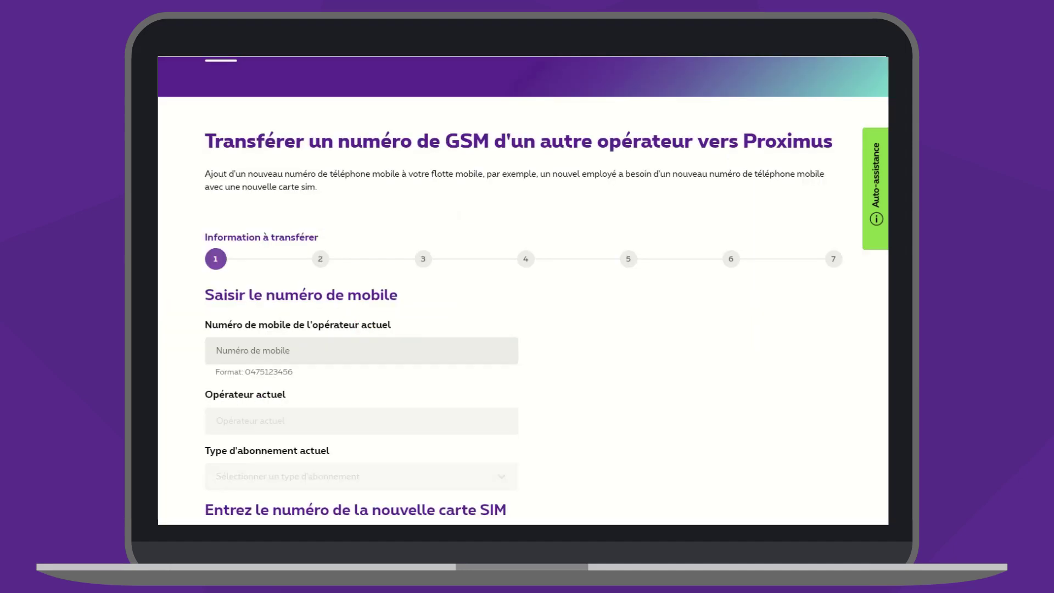
{"action": "left_click", "coordinate": [330, 351]}
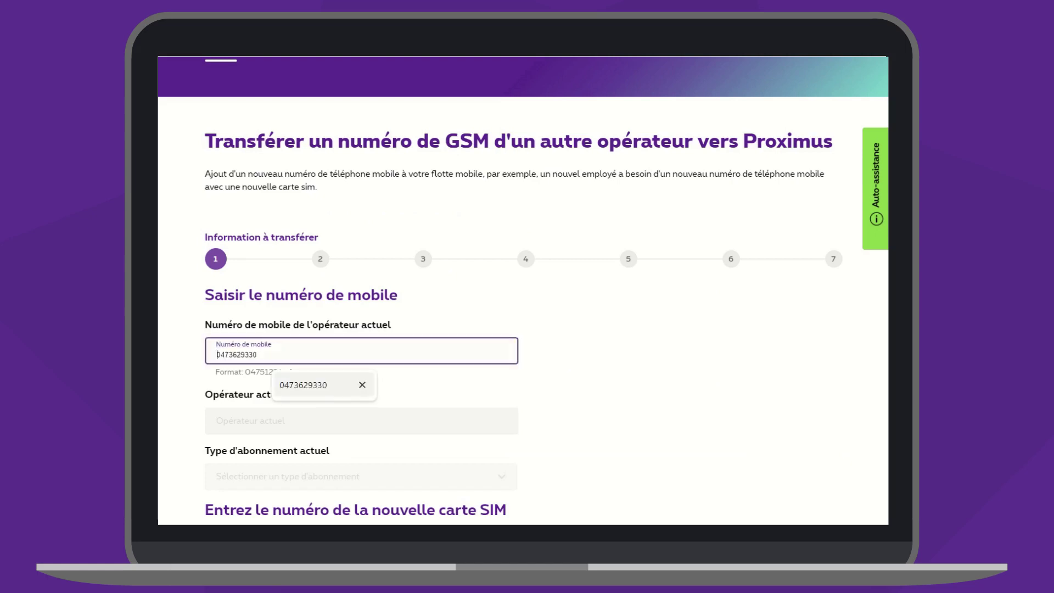
{"action": "left_click", "coordinate": [304, 384]}
{"action": "scroll", "coordinate": [523, 289], "scroll_direction": "down", "scroll_amount": 4}
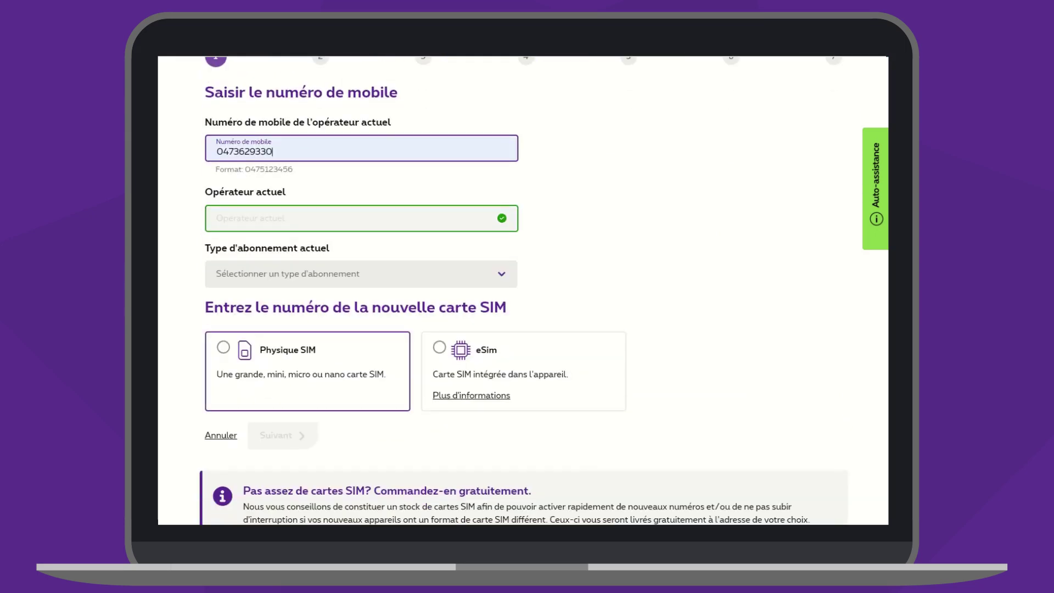
{"action": "left_click", "coordinate": [361, 274]}
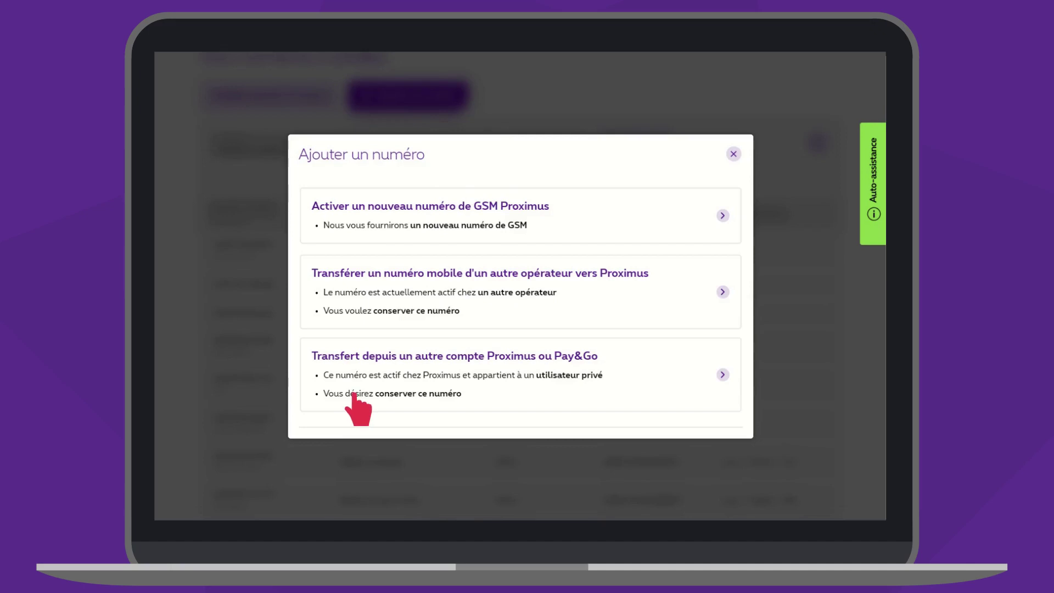
{"action": "left_click", "coordinate": [365, 406]}
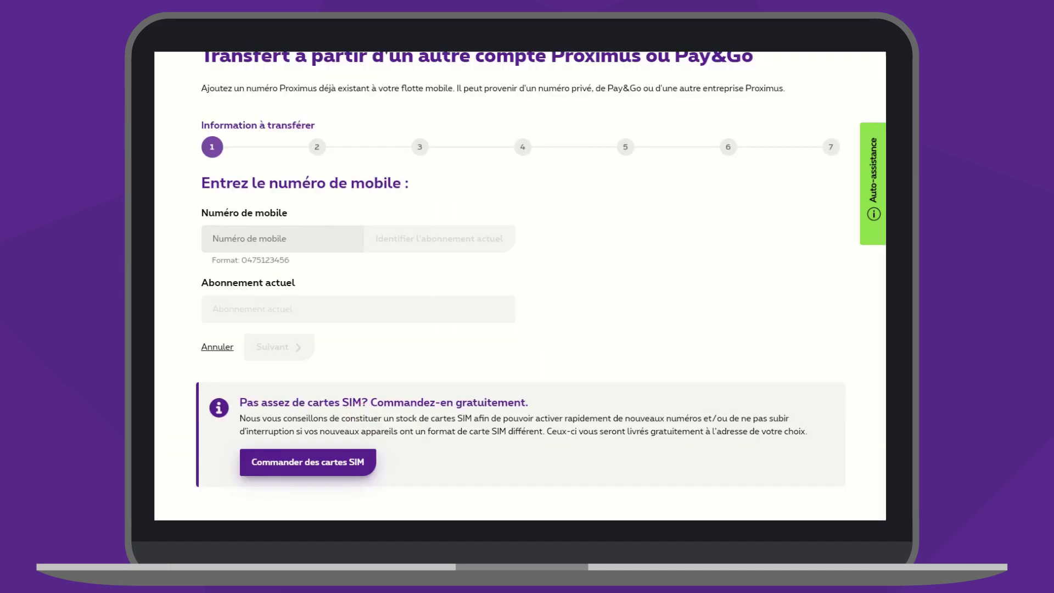
- Enter the mobile number to transfer, identify its Abonnement privé subscription, and continue to step 2
{"action": "left_click", "coordinate": [282, 238]}
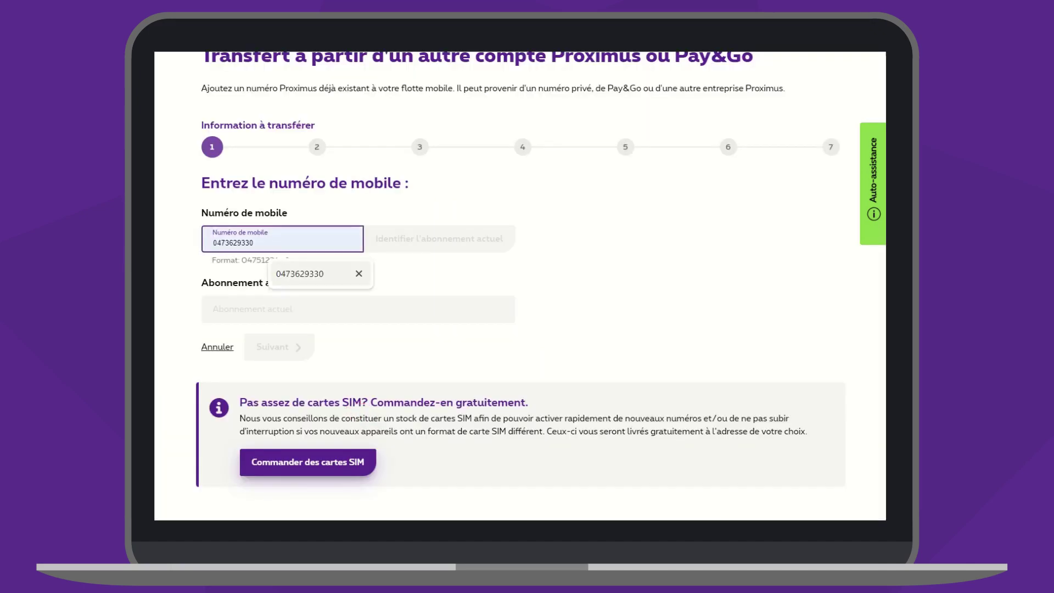
{"action": "key", "text": "Return"}
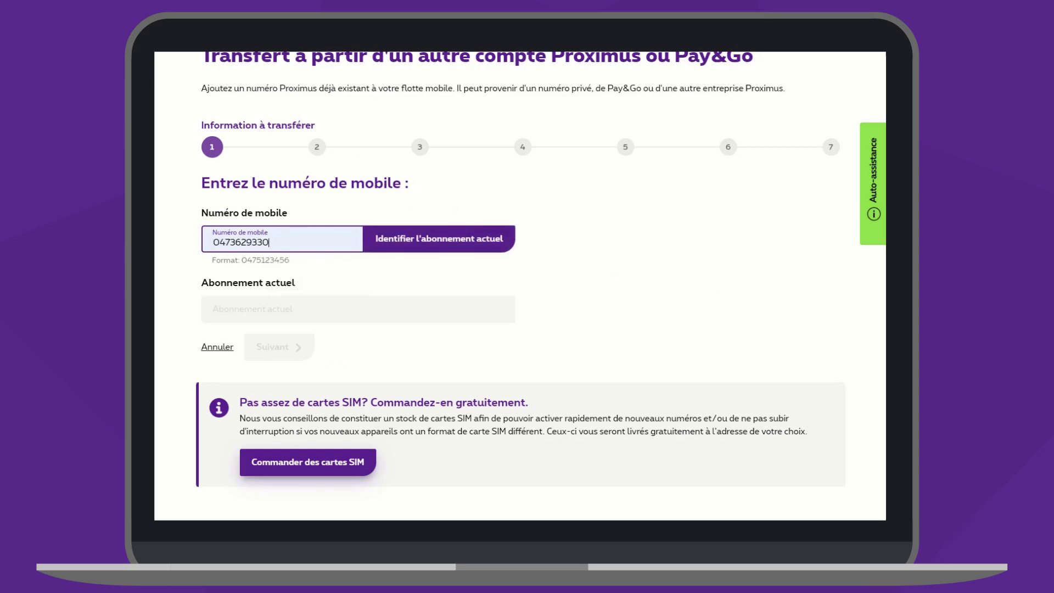
{"action": "left_click", "coordinate": [439, 238]}
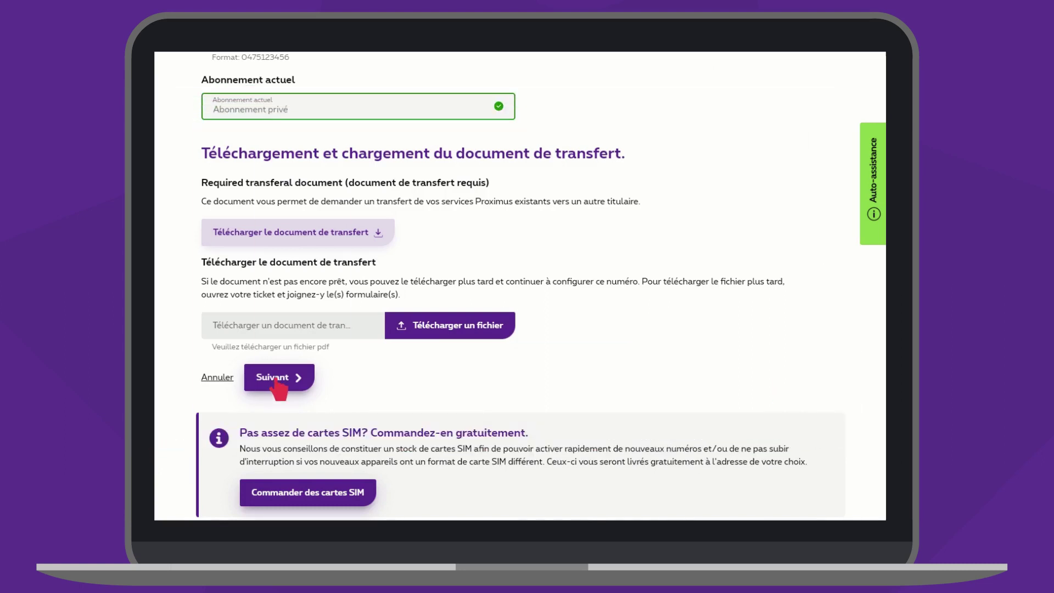
{"action": "left_click", "coordinate": [273, 377]}
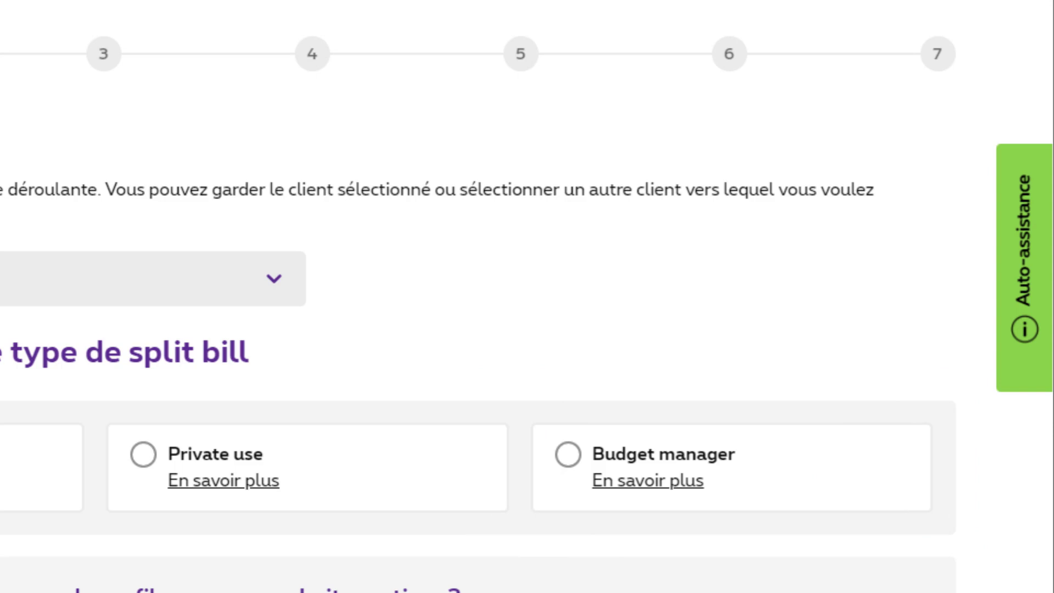
- Select Budget manager as the split bill type to reveal the SPONSOR billing account
{"action": "left_click", "coordinate": [663, 454]}
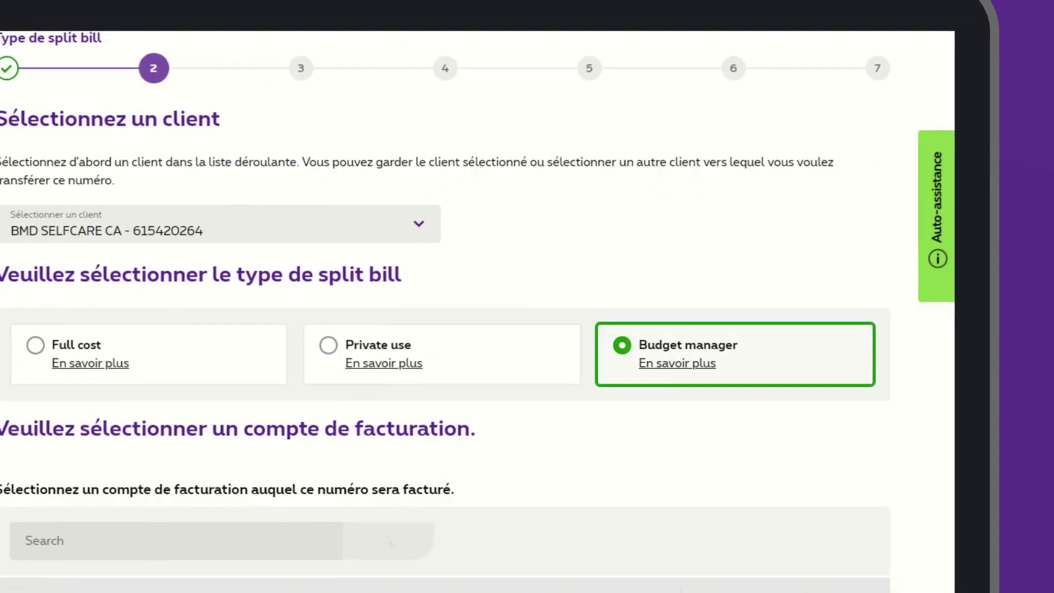
{"action": "scroll", "coordinate": [439, 384], "scroll_direction": "down", "scroll_amount": 5}
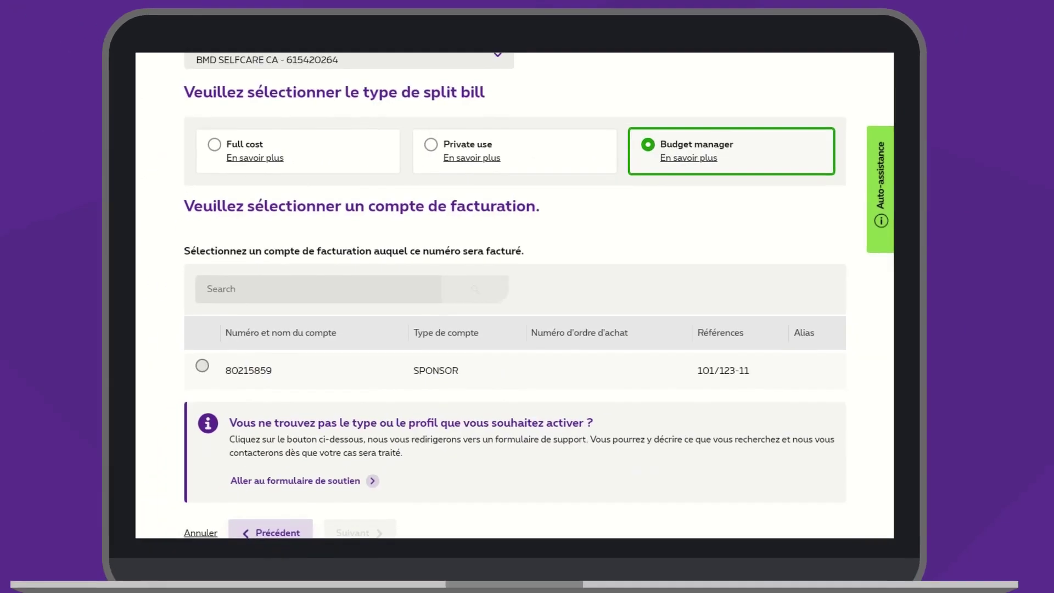
{"action": "scroll", "coordinate": [514, 330], "scroll_direction": "down", "scroll_amount": 2}
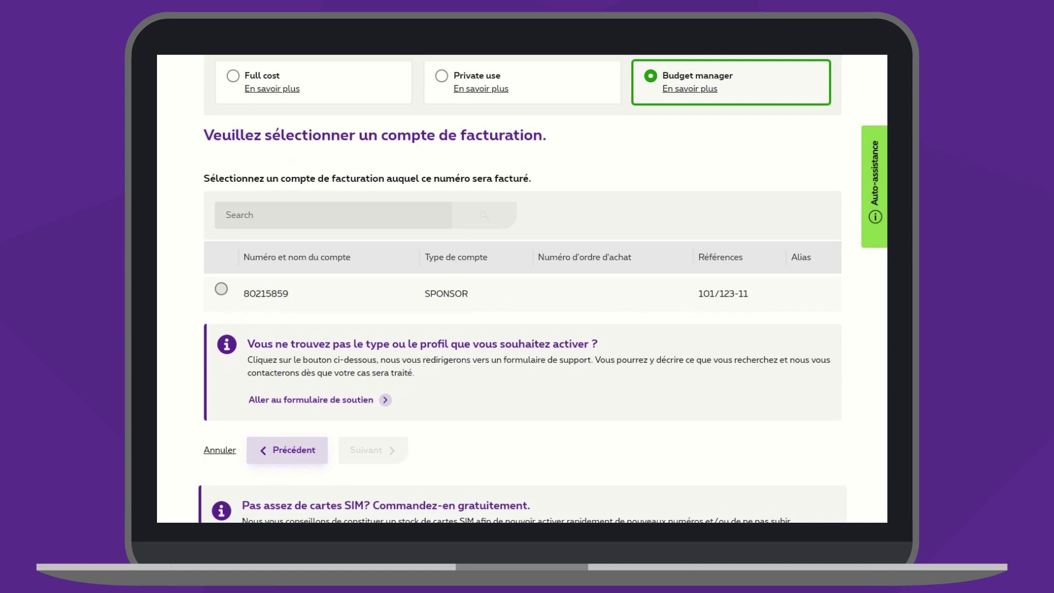
- Bill the number to the SPONSOR account with regular profile 29, then continue to employee details
{"action": "left_click", "coordinate": [221, 289]}
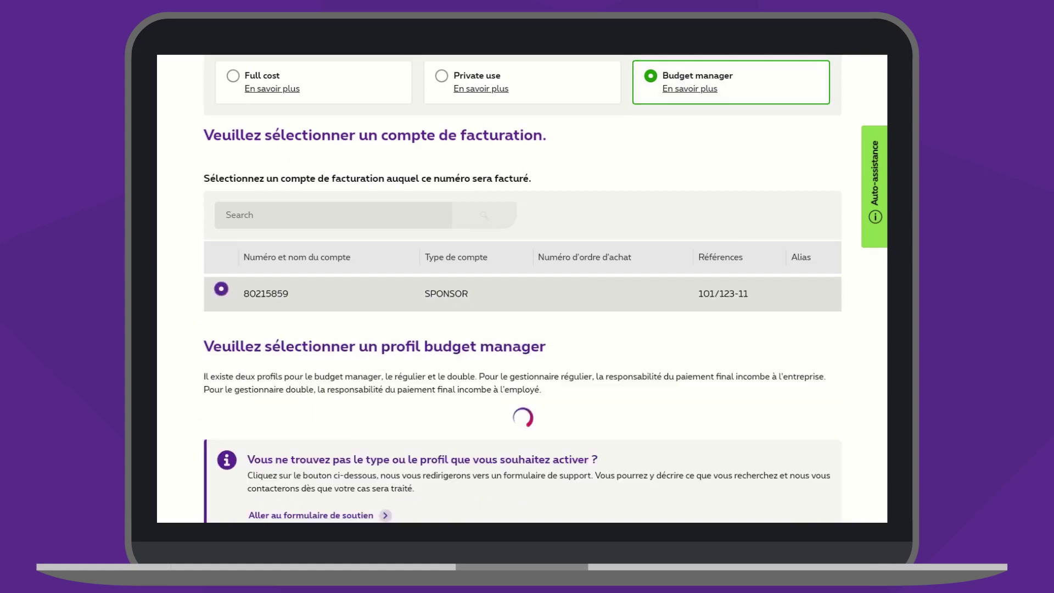
{"action": "scroll", "coordinate": [522, 286], "scroll_direction": "down", "scroll_amount": 3}
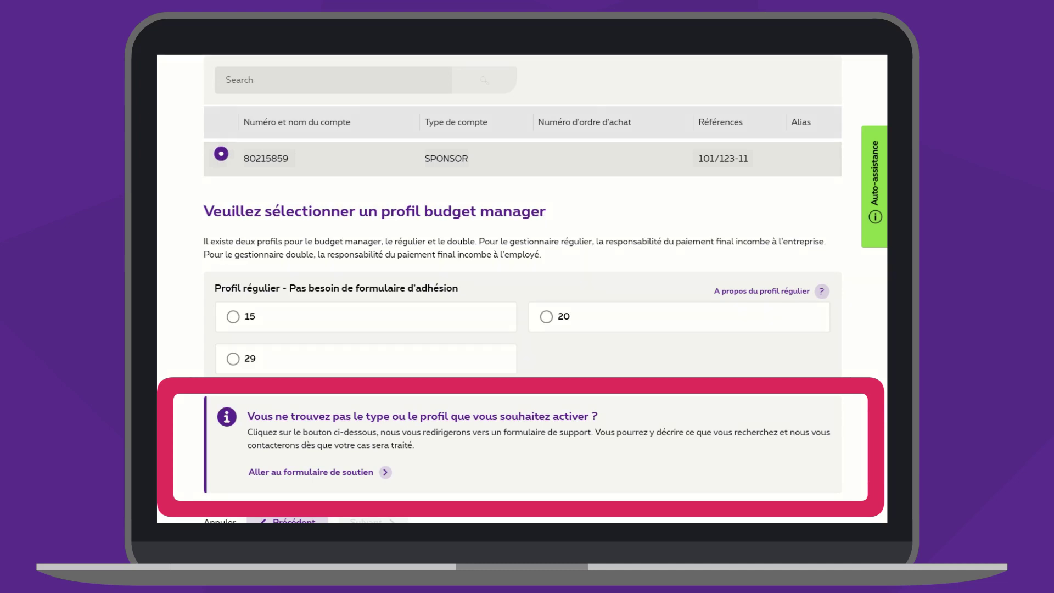
{"action": "left_click", "coordinate": [233, 359]}
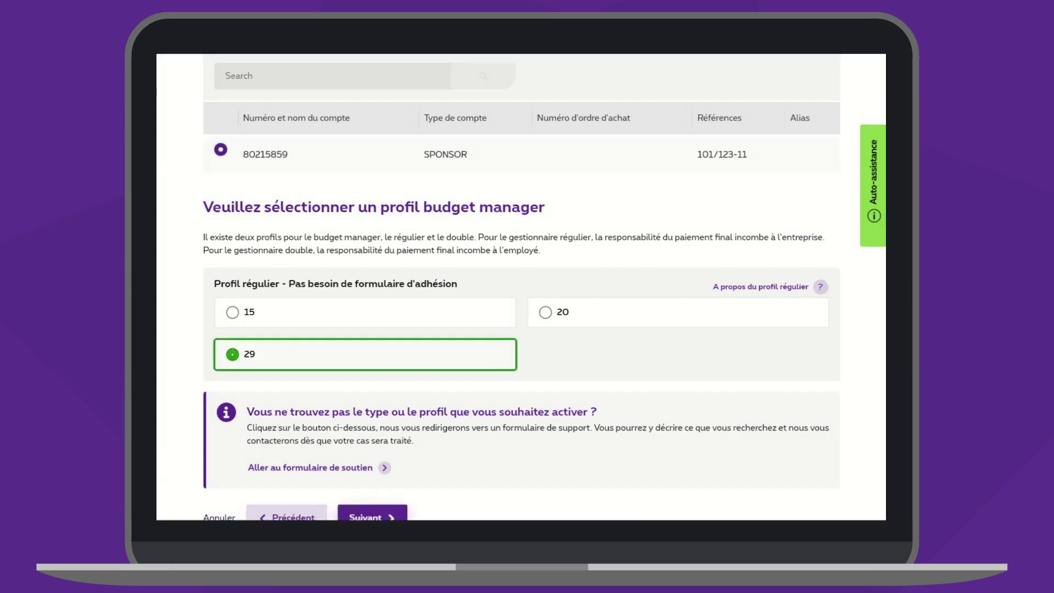
{"action": "scroll", "coordinate": [521, 329], "scroll_direction": "down", "scroll_amount": 3}
{"action": "left_click", "coordinate": [369, 381]}
- Fill in the employee's first name, last name and private address using the autocomplete suggestions
{"action": "left_click", "coordinate": [359, 188]}
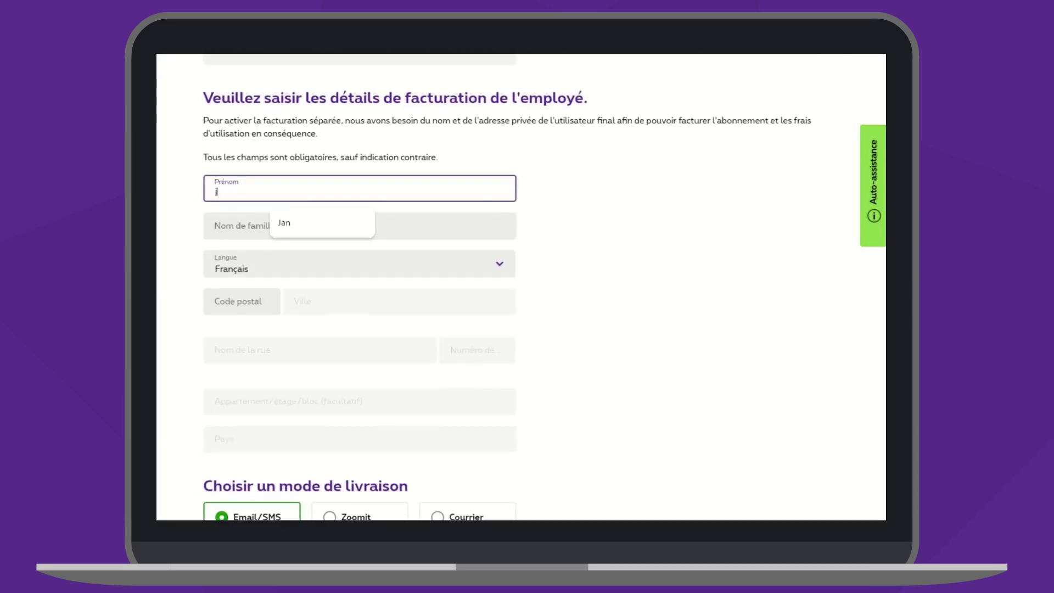
{"action": "key", "text": "Down"}
{"action": "key", "text": "Return"}
{"action": "key", "text": "Tab"}
{"action": "key", "text": "Down"}
{"action": "key", "text": "Return"}
{"action": "key", "text": "Tab"}
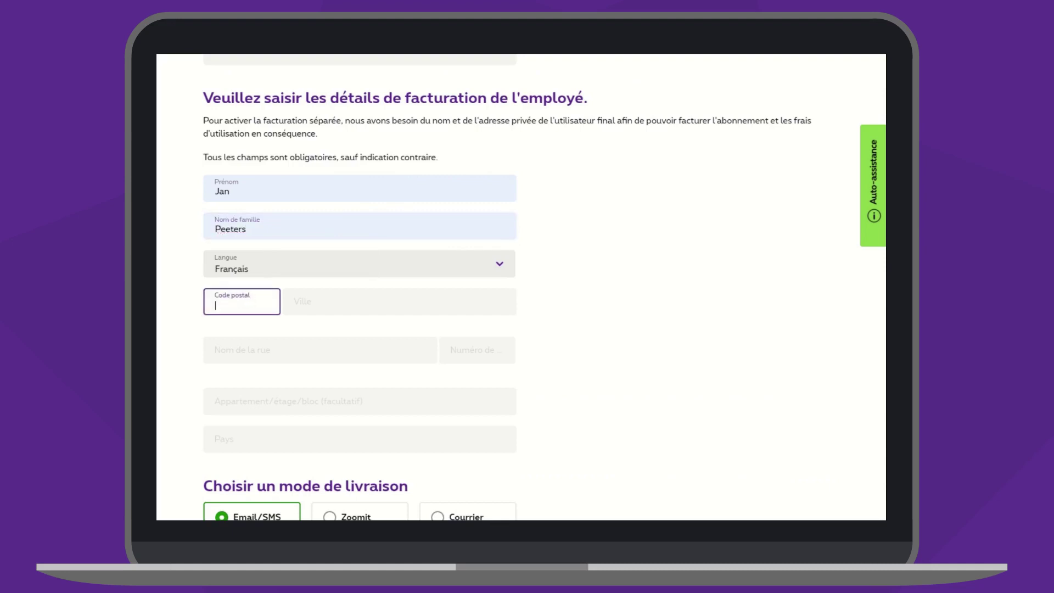
{"action": "type", "text": "1210"}
{"action": "key", "text": "Down"}
{"action": "key", "text": "Return"}
{"action": "key", "text": "Tab"}
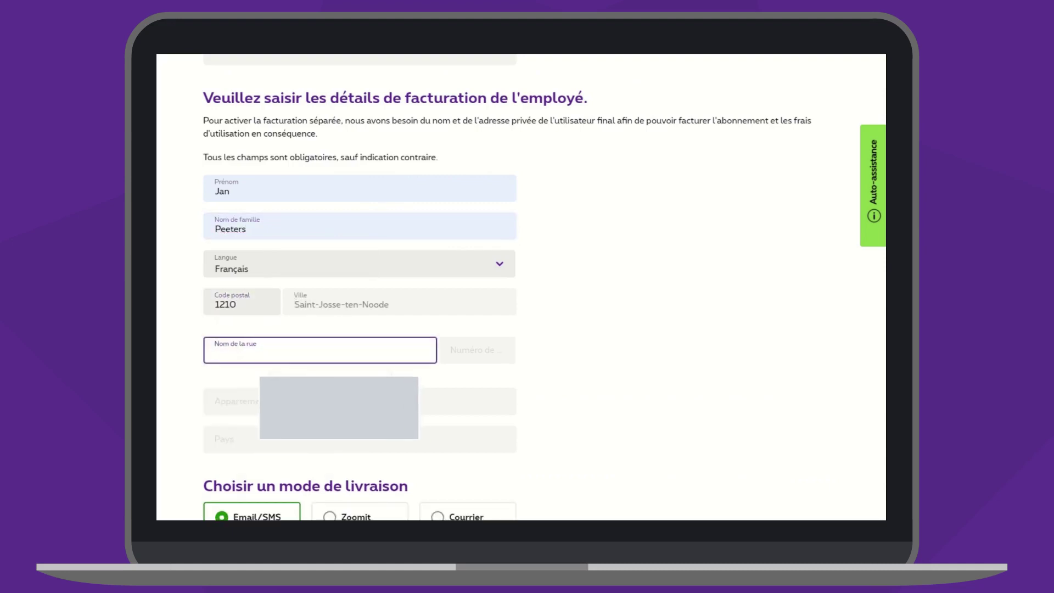
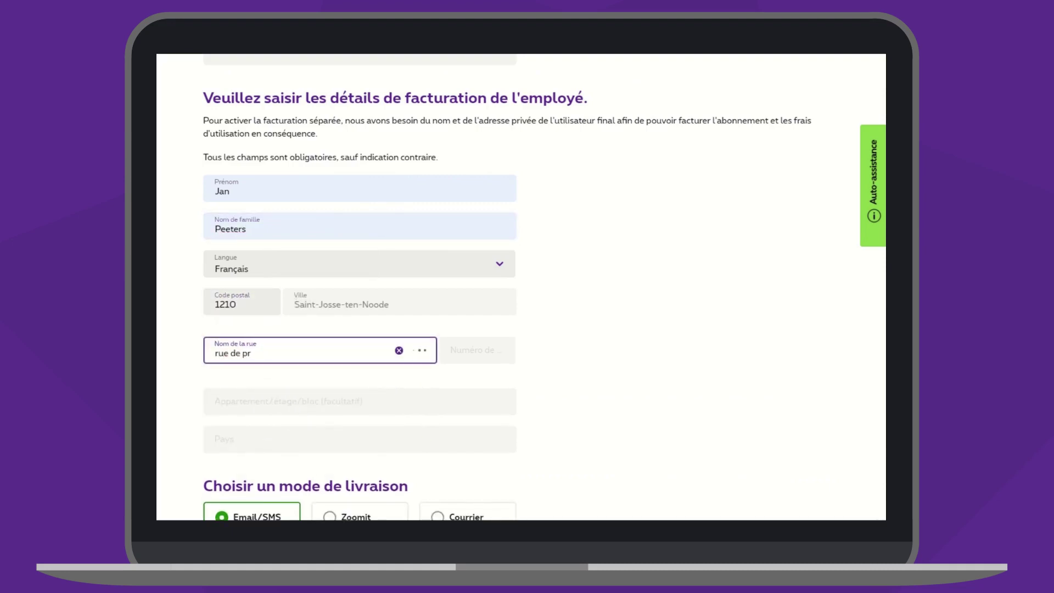
{"action": "key", "text": "Down"}
{"action": "key", "text": "Down"}
{"action": "key", "text": "Return"}
{"action": "key", "text": "Tab"}
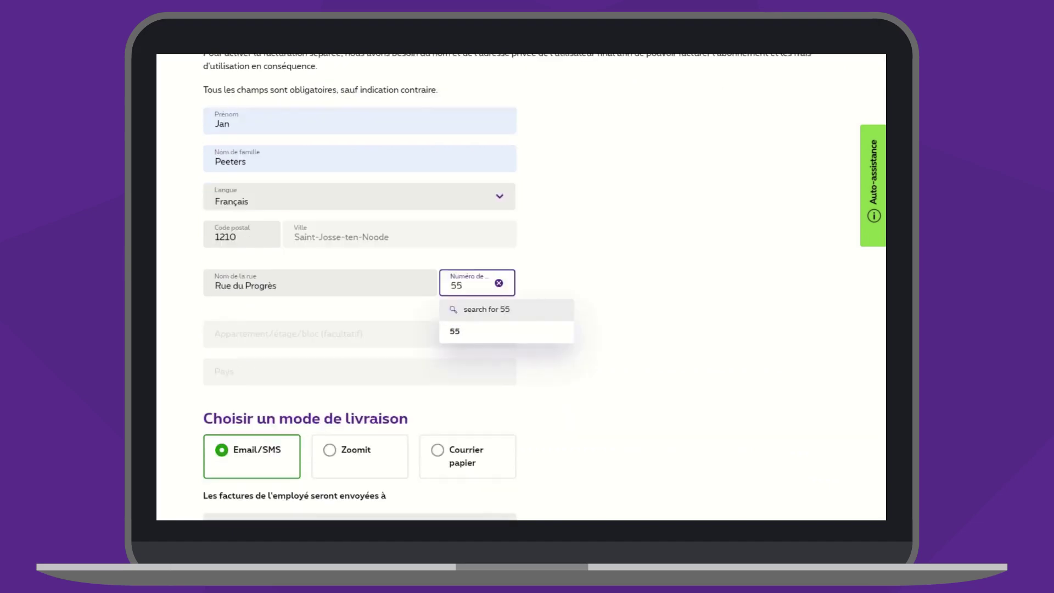
- Enter the employee's invoice e-mail address and tick the e-mail spelling warning checkbox
{"action": "key", "text": "Tab"}
{"action": "key", "text": "Tab"}
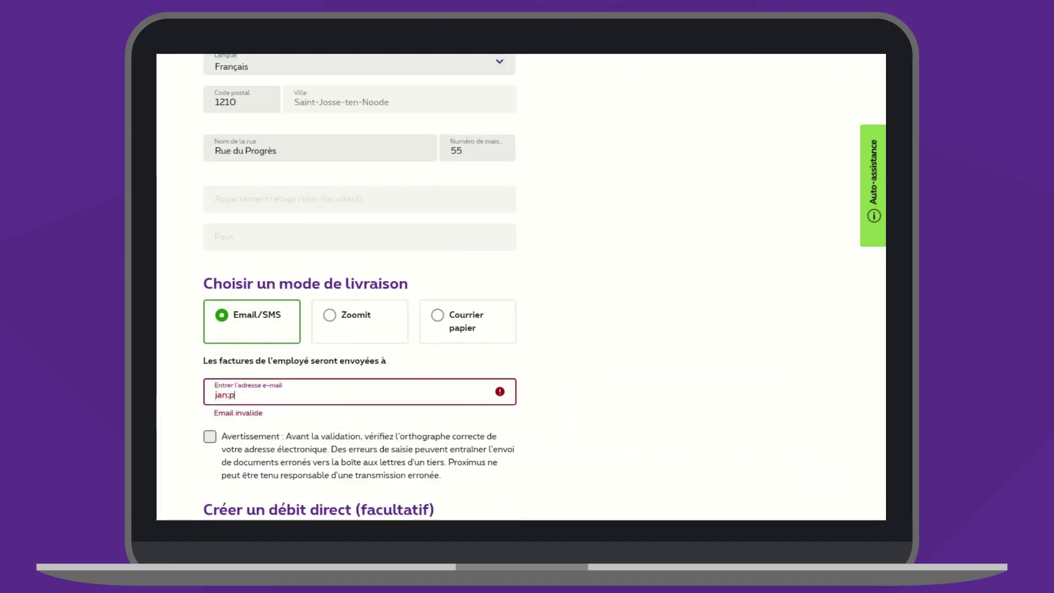
{"action": "key", "text": "Tab"}
{"action": "key", "text": "space"}
{"action": "scroll", "coordinate": [521, 286], "scroll_direction": "down", "scroll_amount": 3}
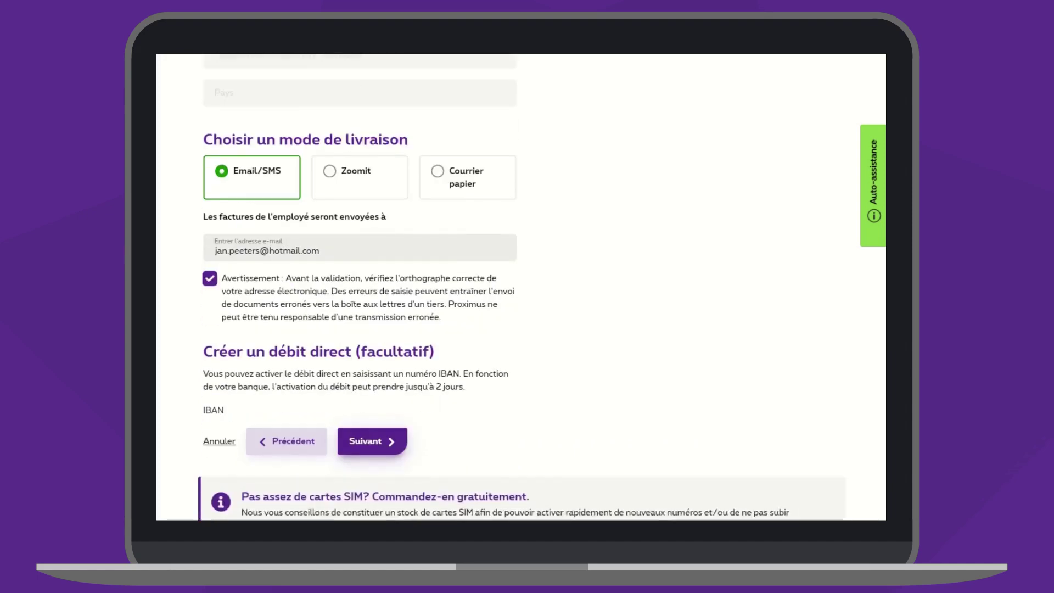
{"action": "scroll", "coordinate": [521, 285], "scroll_direction": "down", "scroll_amount": 2}
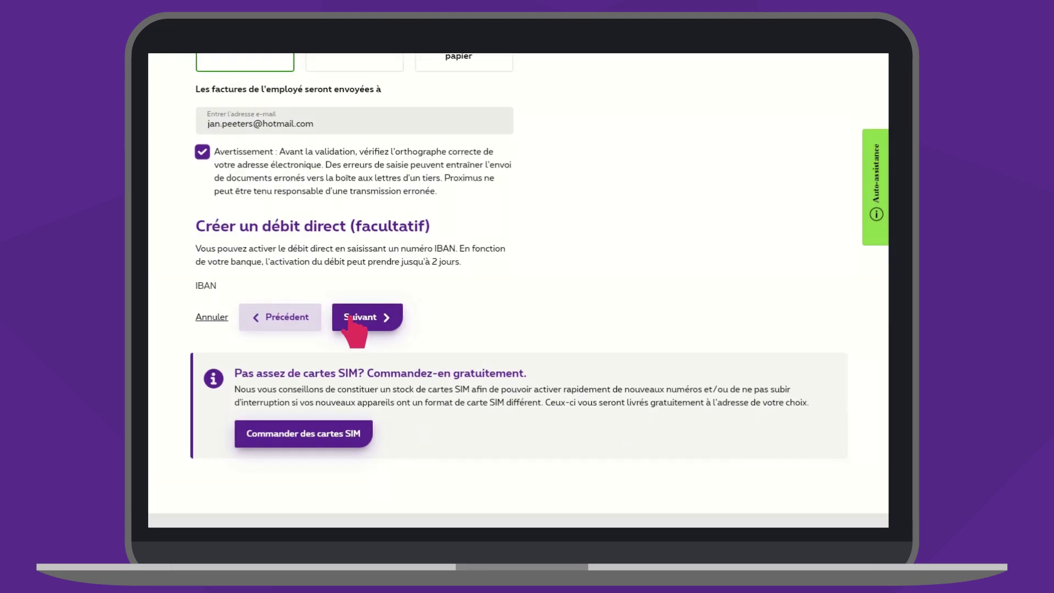
- Continue from the billing details to step 4, subscription selection
{"action": "left_click", "coordinate": [353, 325]}
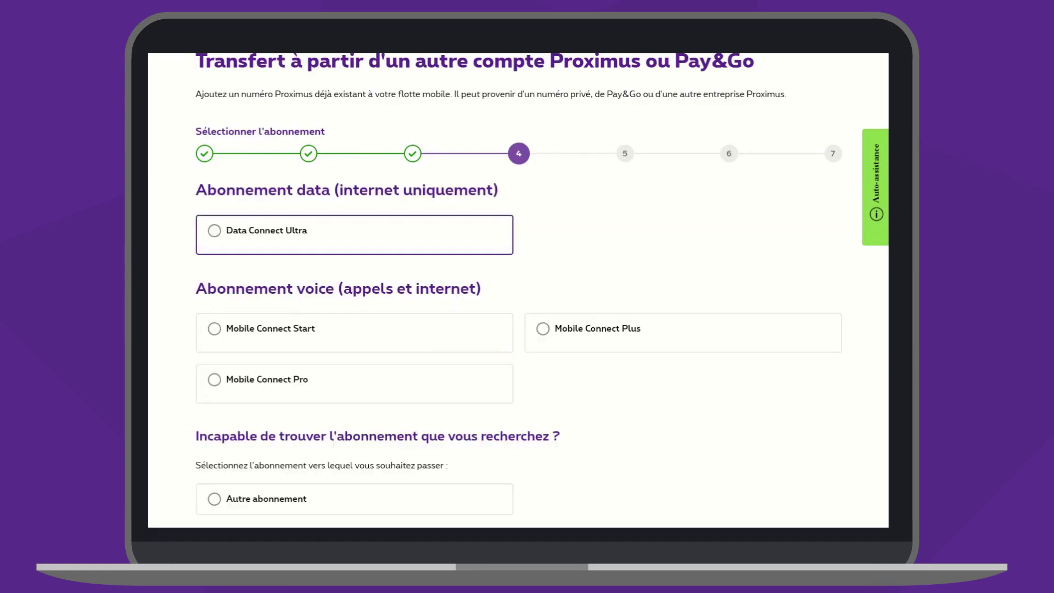
- Try Autre abonnement with a 'test' description and clear it, then choose Data Connect Ultra and continue
{"action": "left_click", "coordinate": [214, 230]}
{"action": "scroll", "coordinate": [518, 329], "scroll_direction": "down", "scroll_amount": 4}
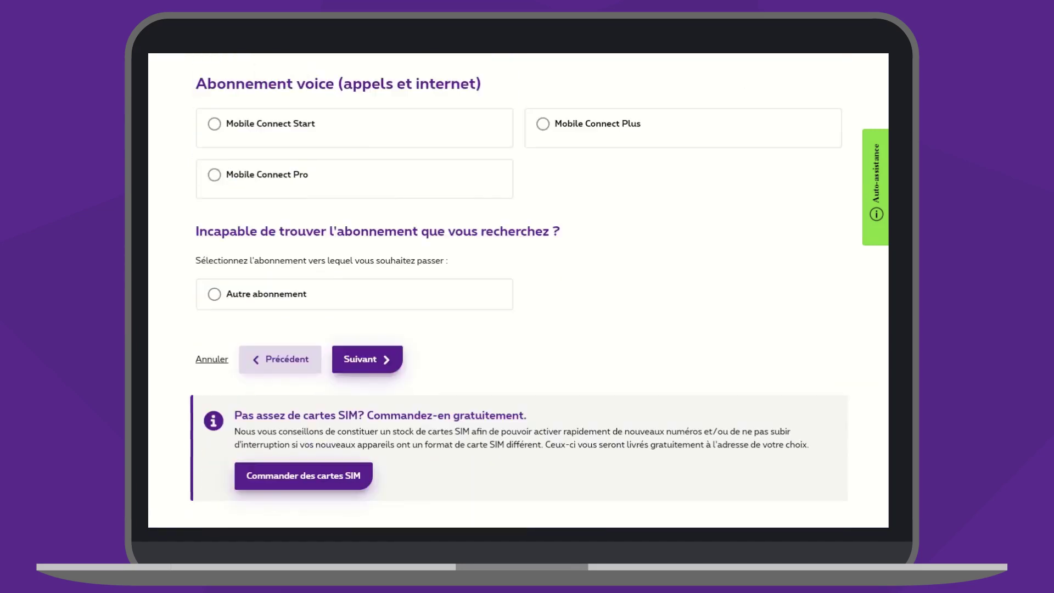
{"action": "left_click", "coordinate": [214, 293]}
{"action": "left_click", "coordinate": [209, 364]}
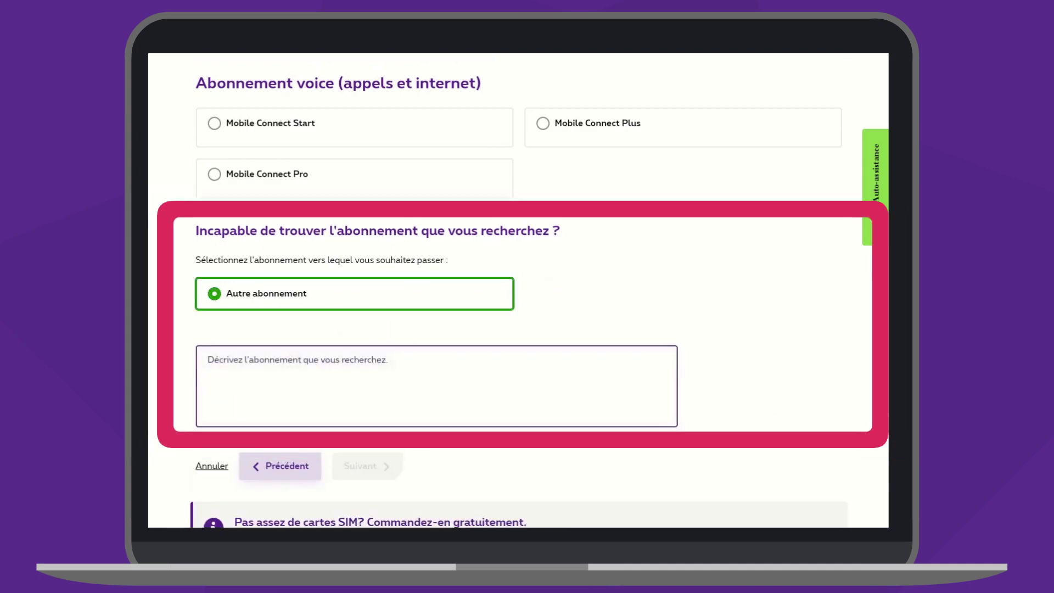
{"action": "type", "text": "test"}
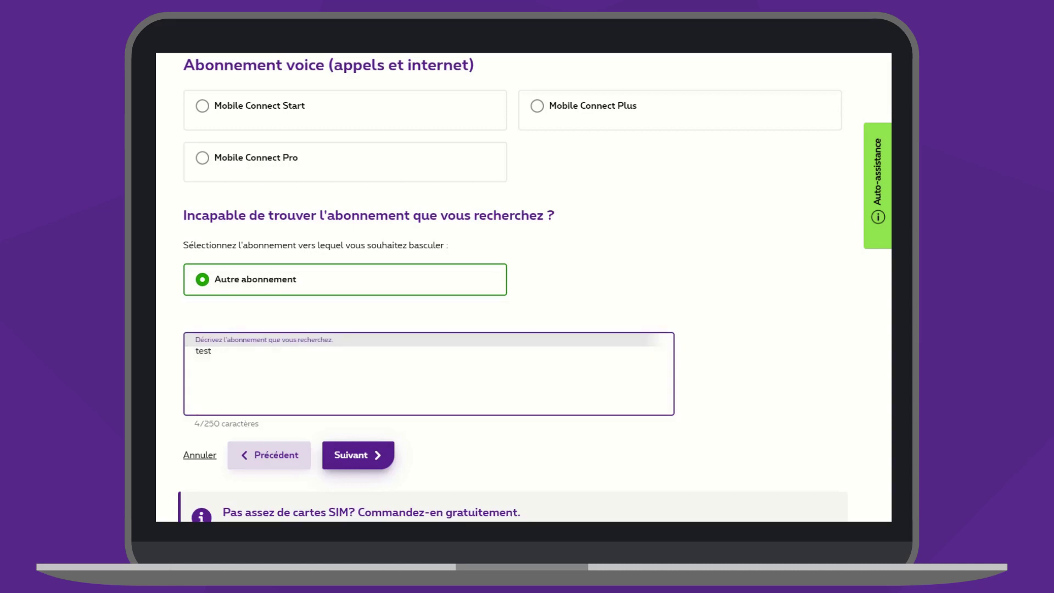
{"action": "key", "text": "ctrl+a"}
{"action": "key", "text": "BackSpace"}
{"action": "scroll", "coordinate": [523, 287], "scroll_direction": "up", "scroll_amount": 3}
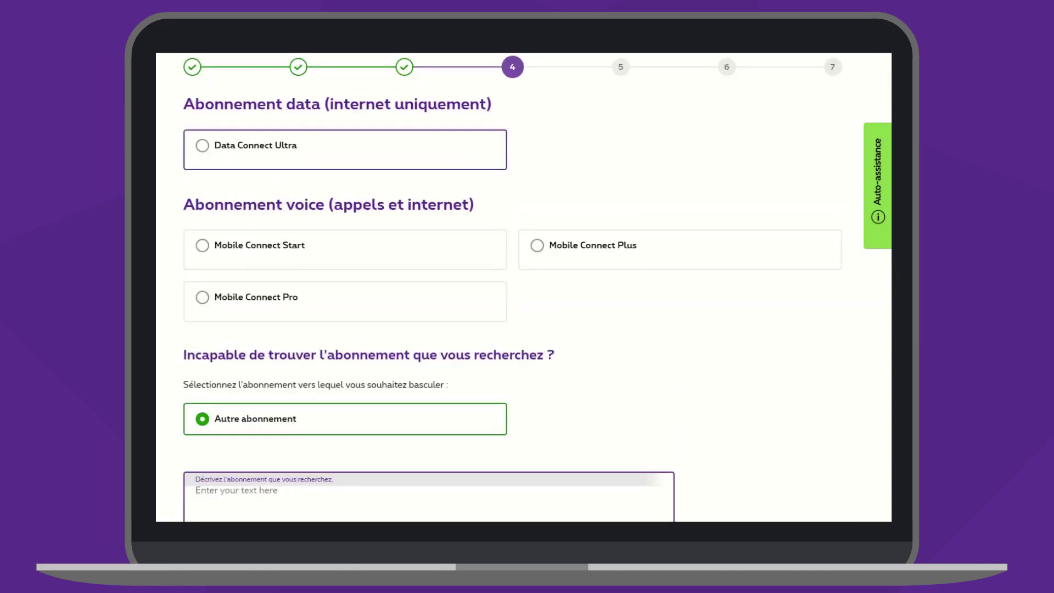
{"action": "left_click", "coordinate": [202, 146]}
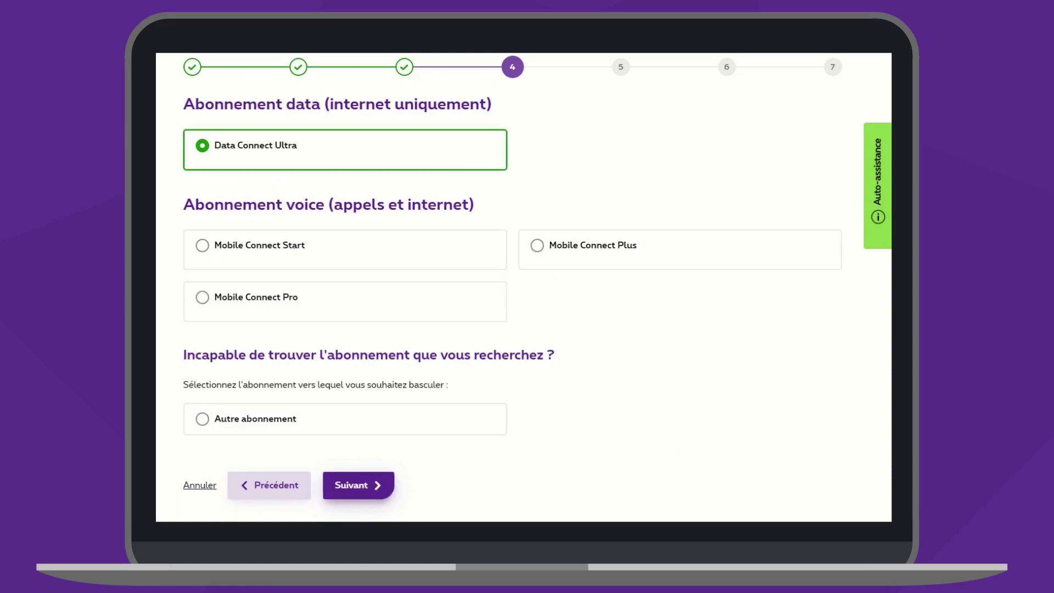
{"action": "left_click", "coordinate": [353, 482]}
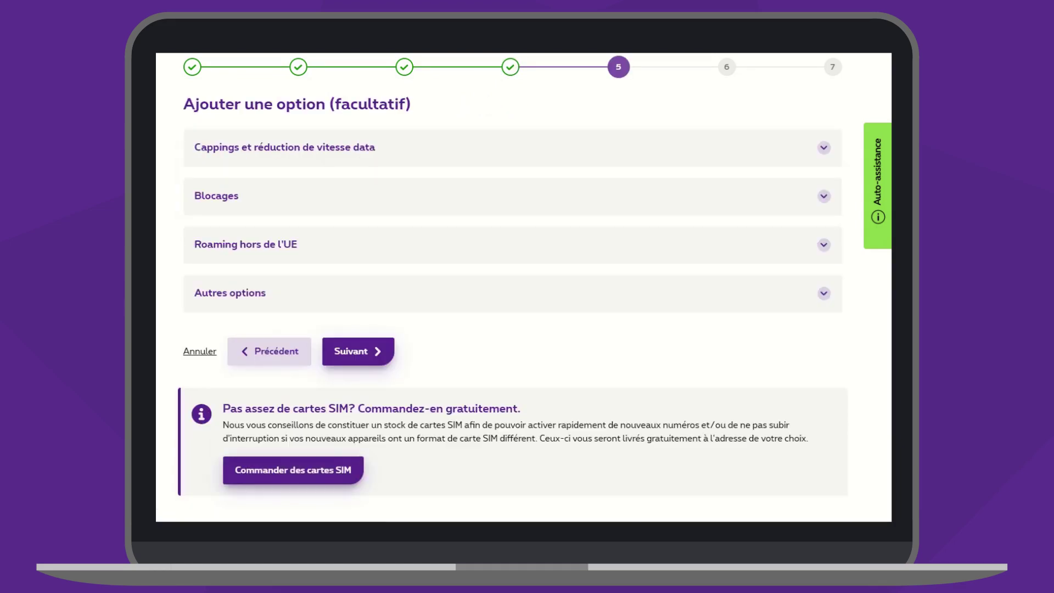
- Review the Cappings, Blocages and roaming add-on options, leaving all of them off
{"action": "left_click", "coordinate": [823, 148]}
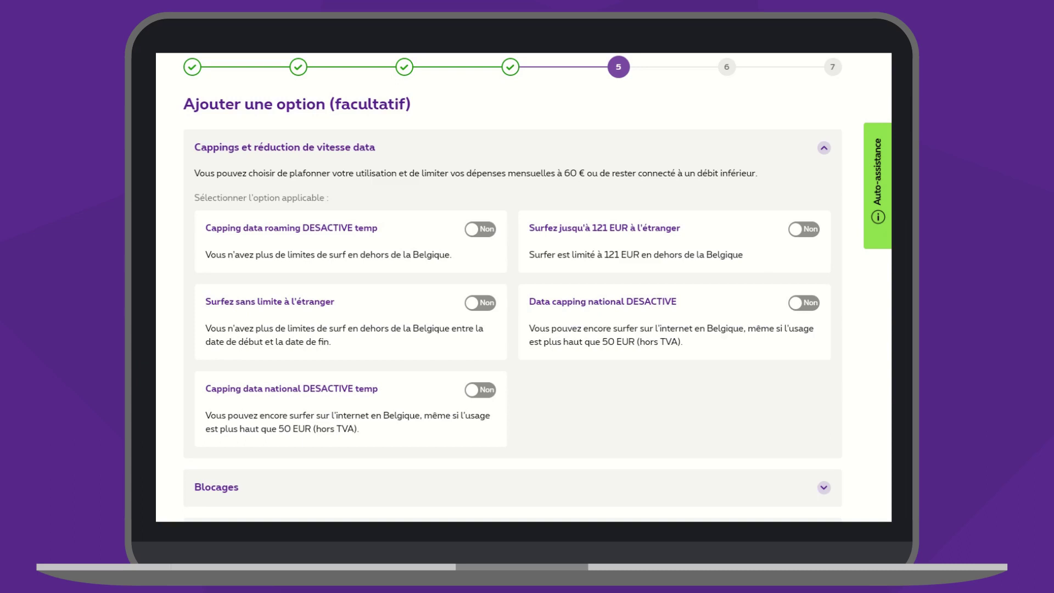
{"action": "left_click", "coordinate": [823, 147]}
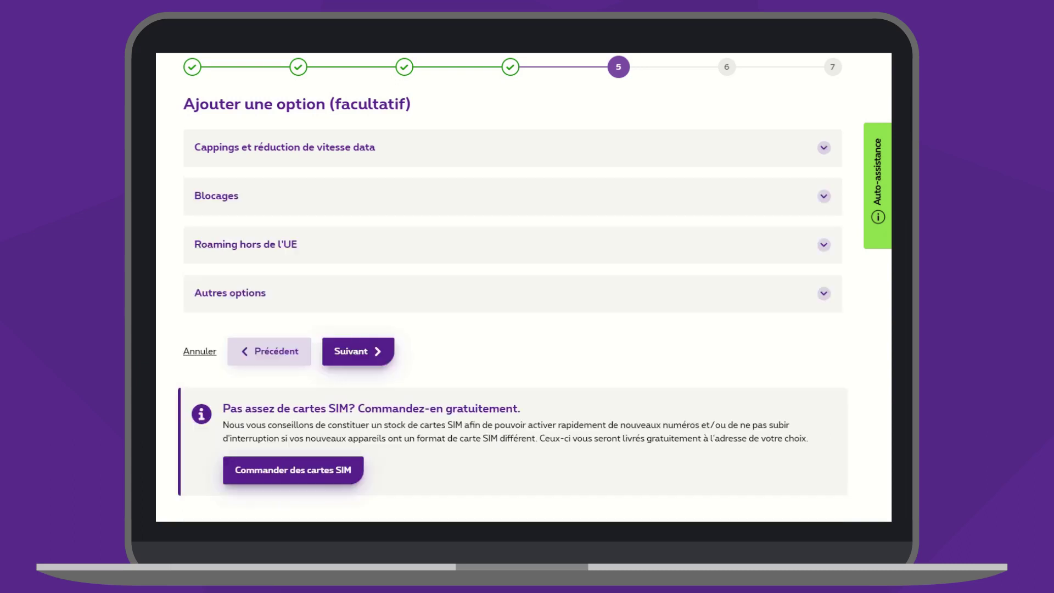
{"action": "left_click", "coordinate": [824, 196]}
{"action": "scroll", "coordinate": [512, 285], "scroll_direction": "down", "scroll_amount": 2}
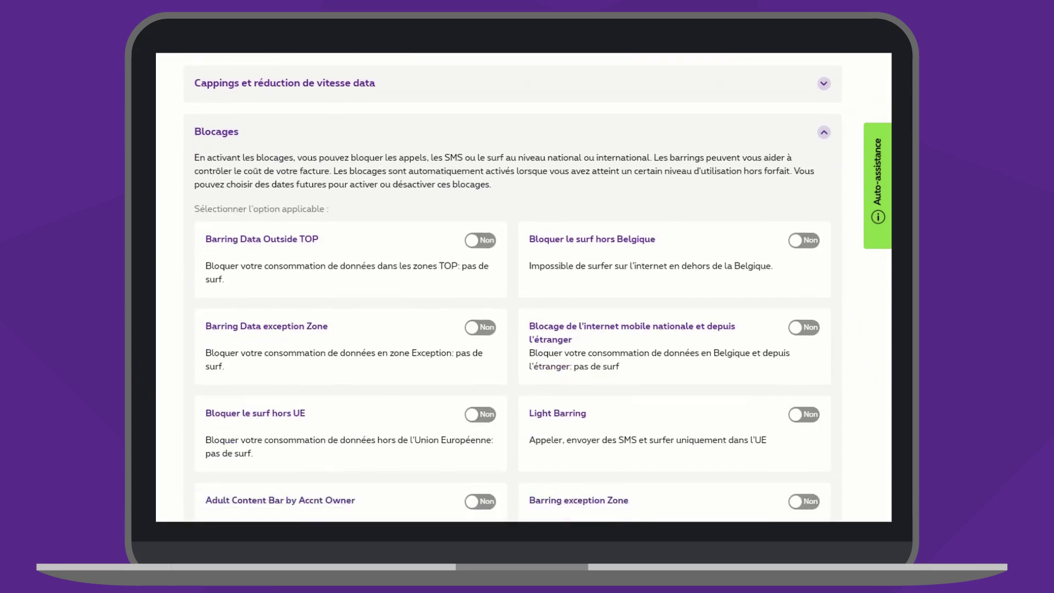
{"action": "scroll", "coordinate": [512, 285], "scroll_direction": "down", "scroll_amount": 2}
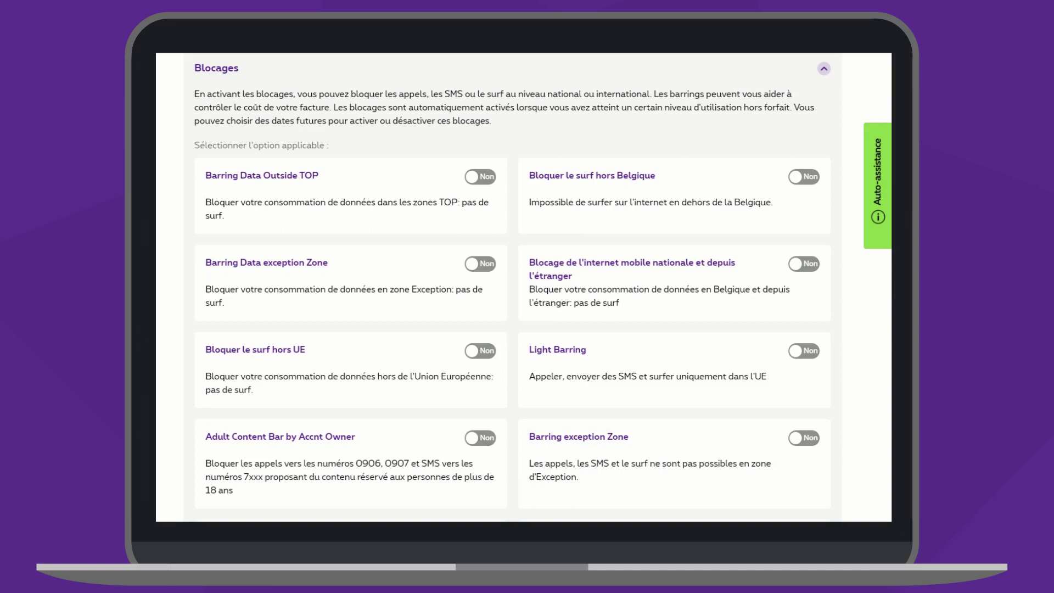
{"action": "scroll", "coordinate": [512, 286], "scroll_direction": "down", "scroll_amount": 2}
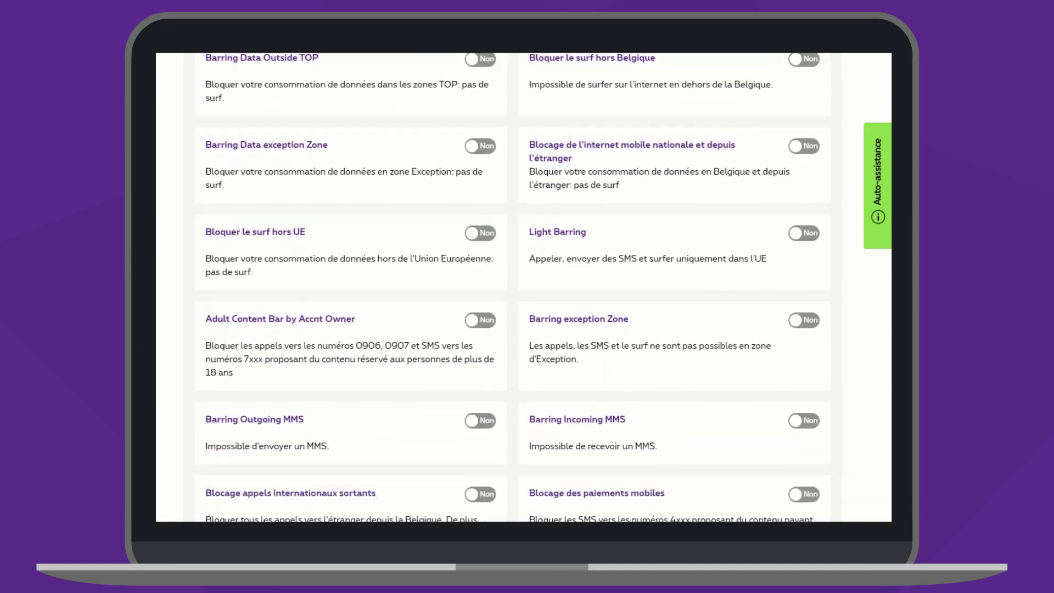
{"action": "scroll", "coordinate": [512, 285], "scroll_direction": "down", "scroll_amount": 5}
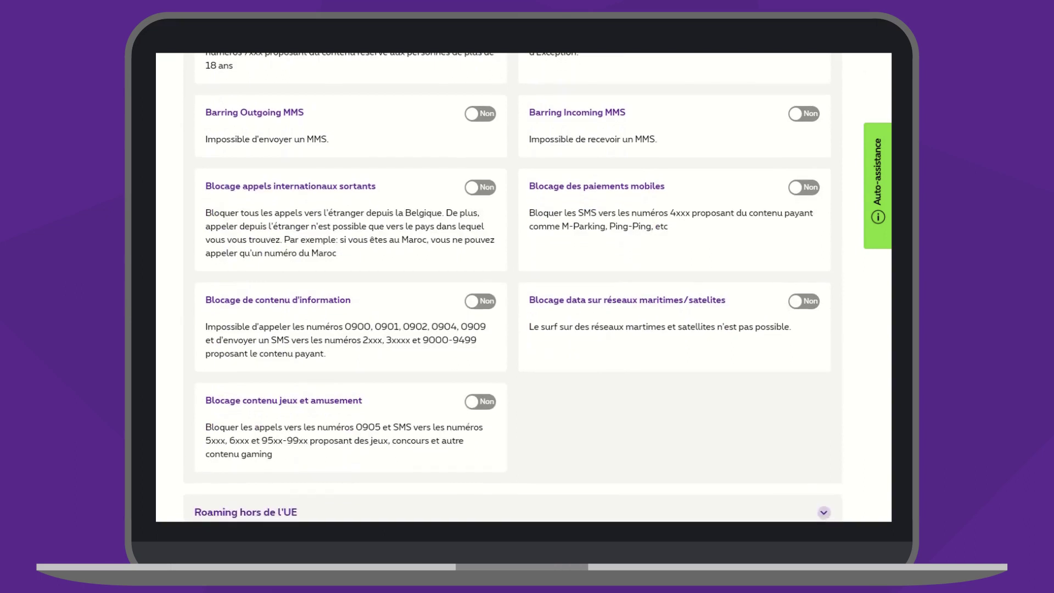
{"action": "scroll", "coordinate": [512, 285], "scroll_direction": "up", "scroll_amount": 1}
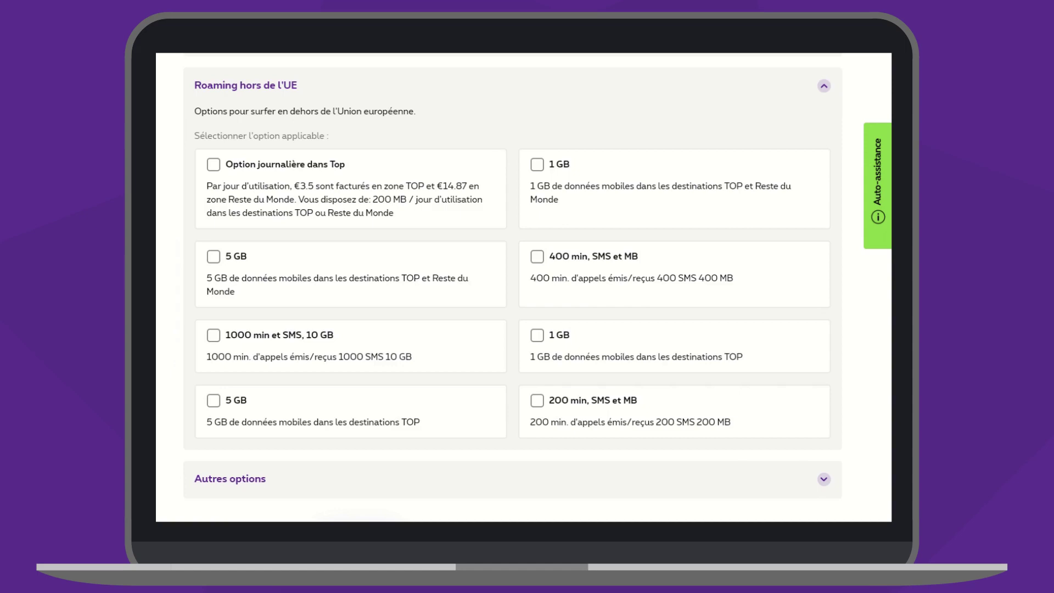
{"action": "scroll", "coordinate": [512, 286], "scroll_direction": "down", "scroll_amount": 7}
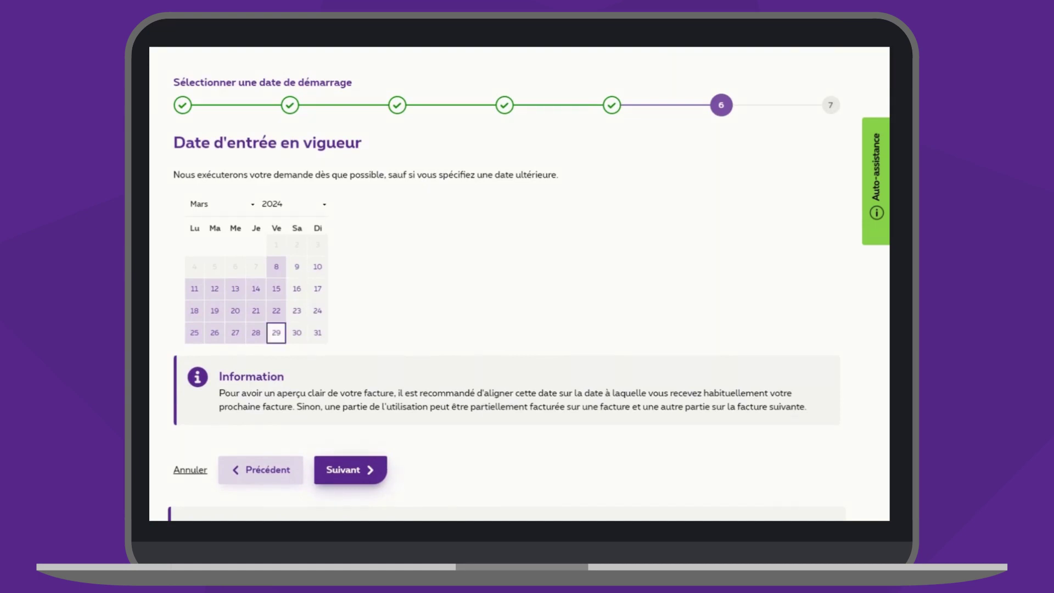
- Pick 29 March 2024 as the start date and advance to confirmation
{"action": "left_click", "coordinate": [276, 332]}
{"action": "left_click", "coordinate": [343, 469]}
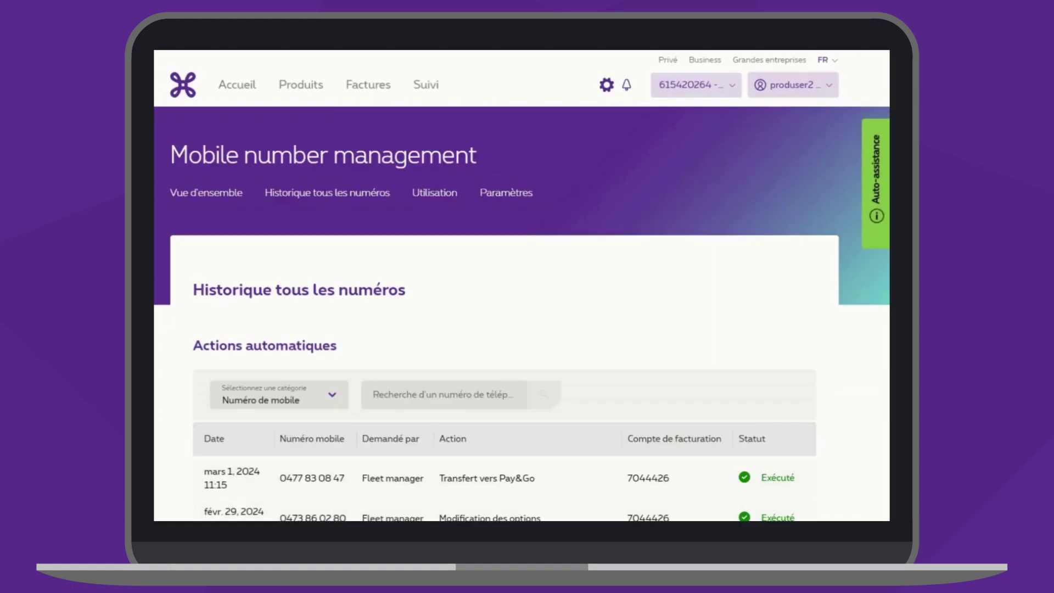
- Scroll through the Actions exécutées par votre contact Proximus table
{"action": "scroll", "coordinate": [522, 285], "scroll_direction": "down", "scroll_amount": 15}
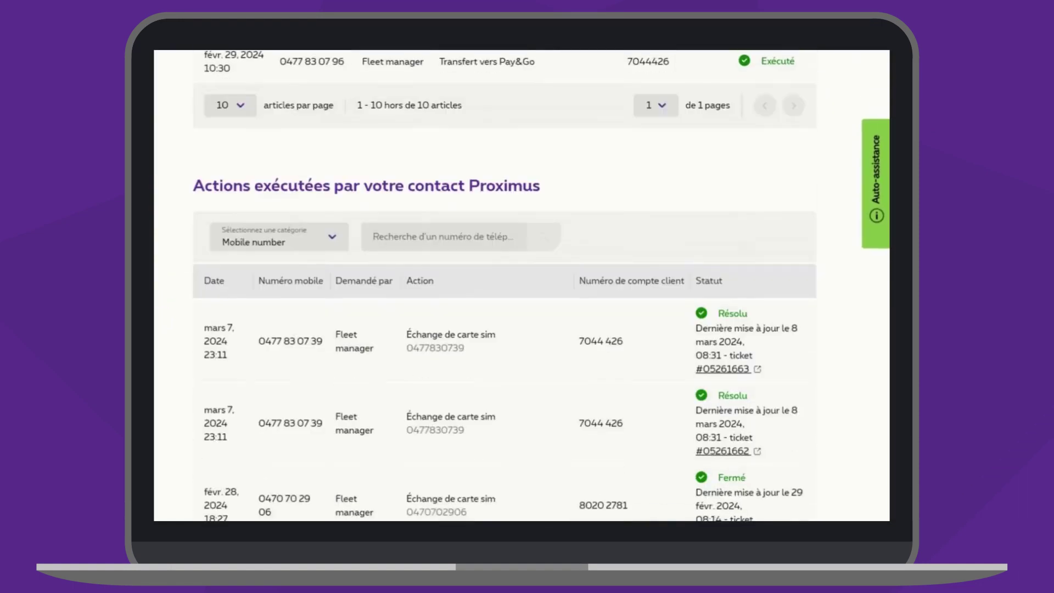
{"action": "scroll", "coordinate": [521, 330], "scroll_direction": "down", "scroll_amount": 2}
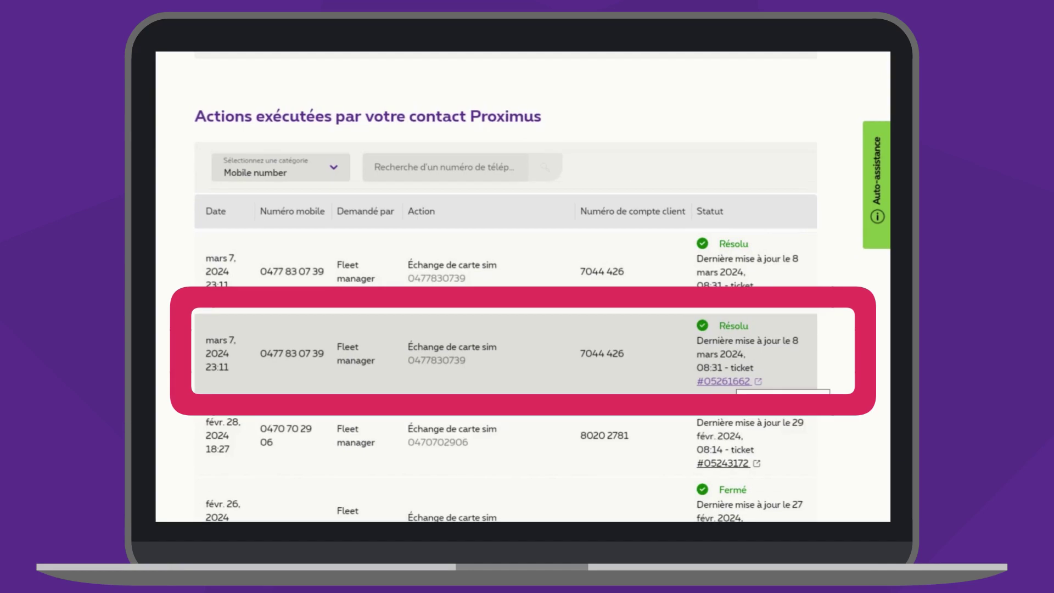
{"action": "scroll", "coordinate": [522, 285], "scroll_direction": "up", "scroll_amount": 15}
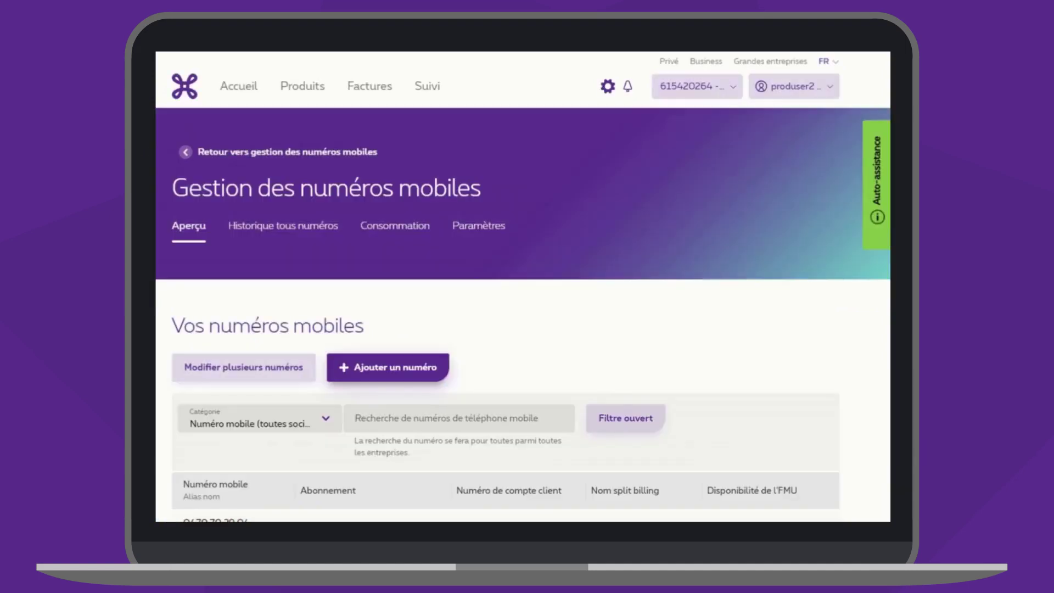
- Review the number's Abonnement, Options data and Data supplémentaire sections, then open the Consommation usage overview
{"action": "scroll", "coordinate": [523, 285], "scroll_direction": "down", "scroll_amount": 6}
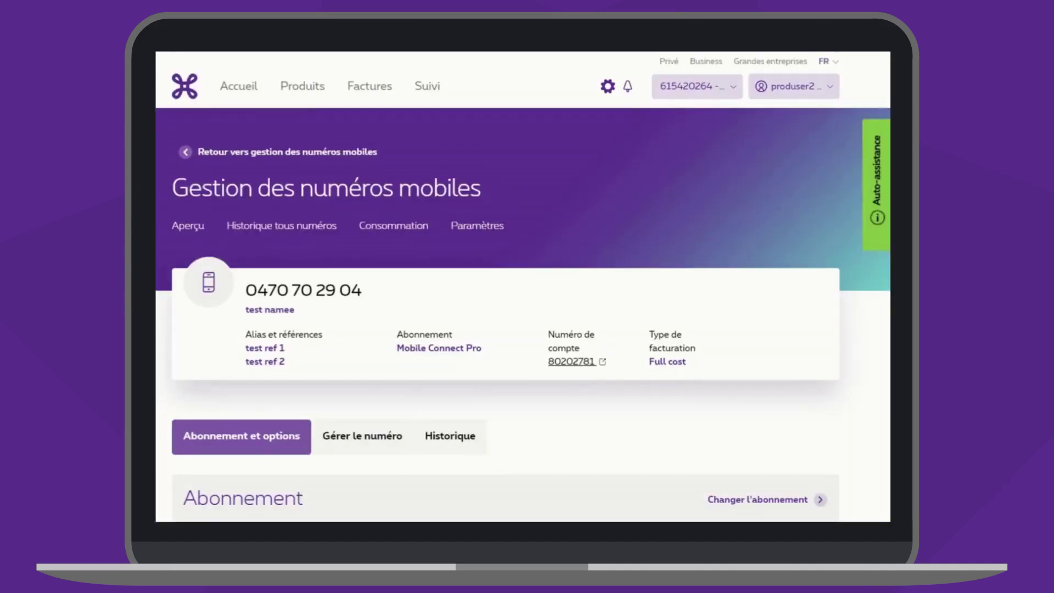
{"action": "scroll", "coordinate": [523, 286], "scroll_direction": "down", "scroll_amount": 3}
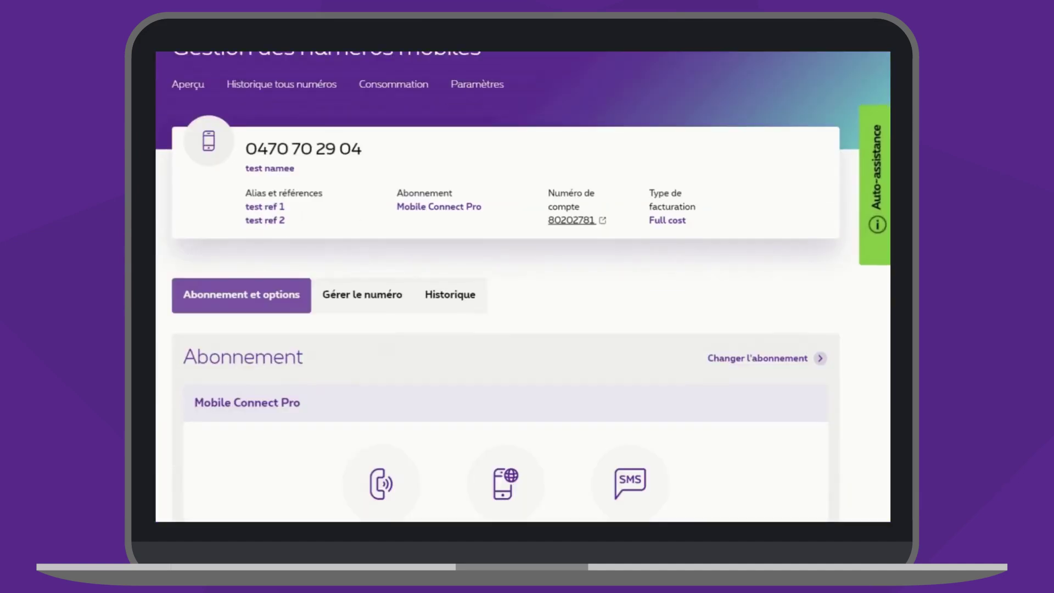
{"action": "scroll", "coordinate": [523, 285], "scroll_direction": "down", "scroll_amount": 5}
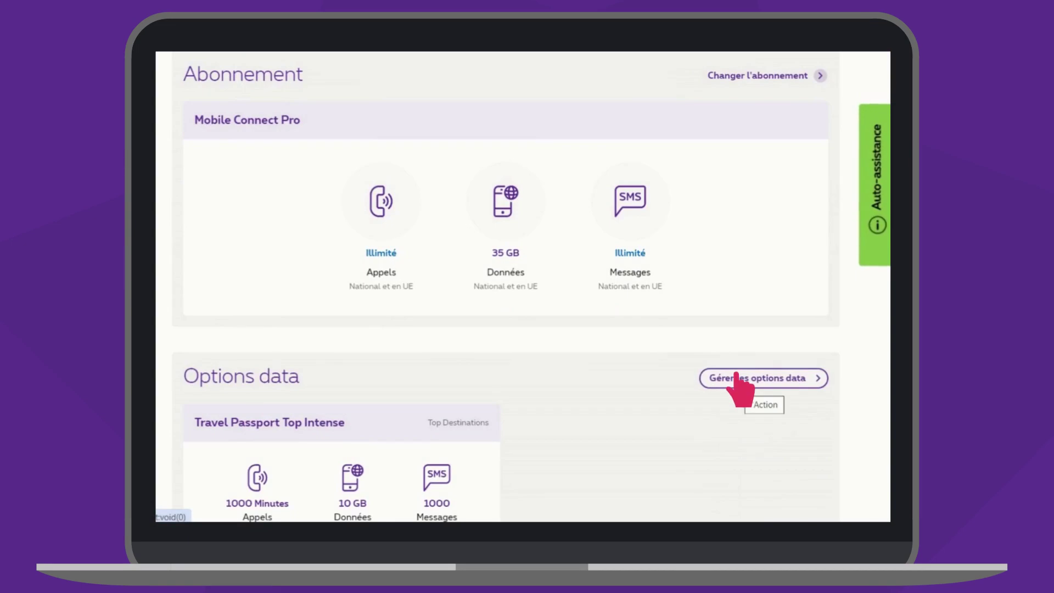
{"action": "scroll", "coordinate": [522, 285], "scroll_direction": "down", "scroll_amount": 4}
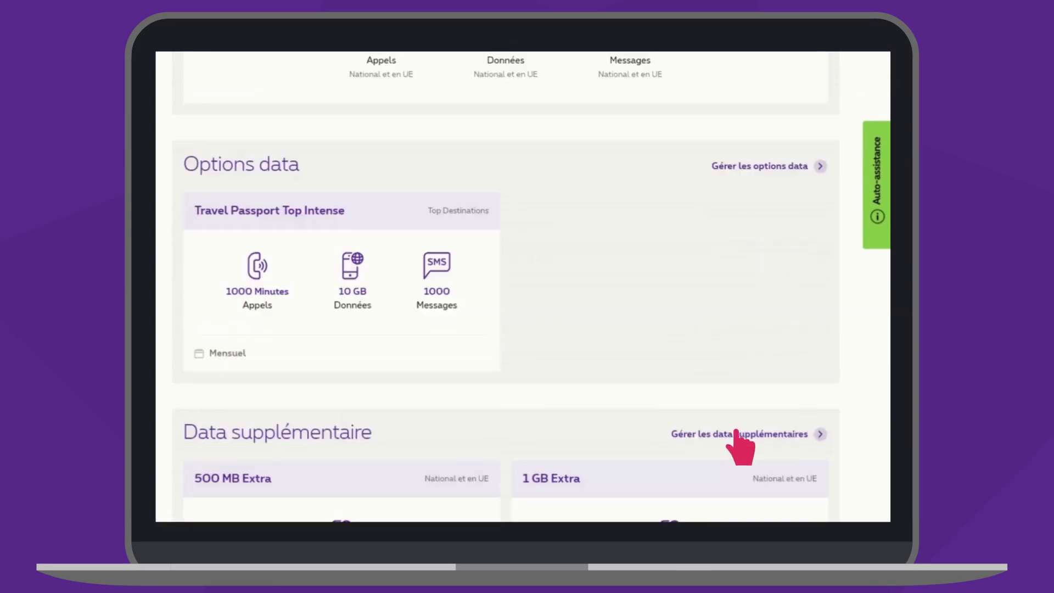
{"action": "scroll", "coordinate": [736, 432], "scroll_direction": "up", "scroll_amount": 9}
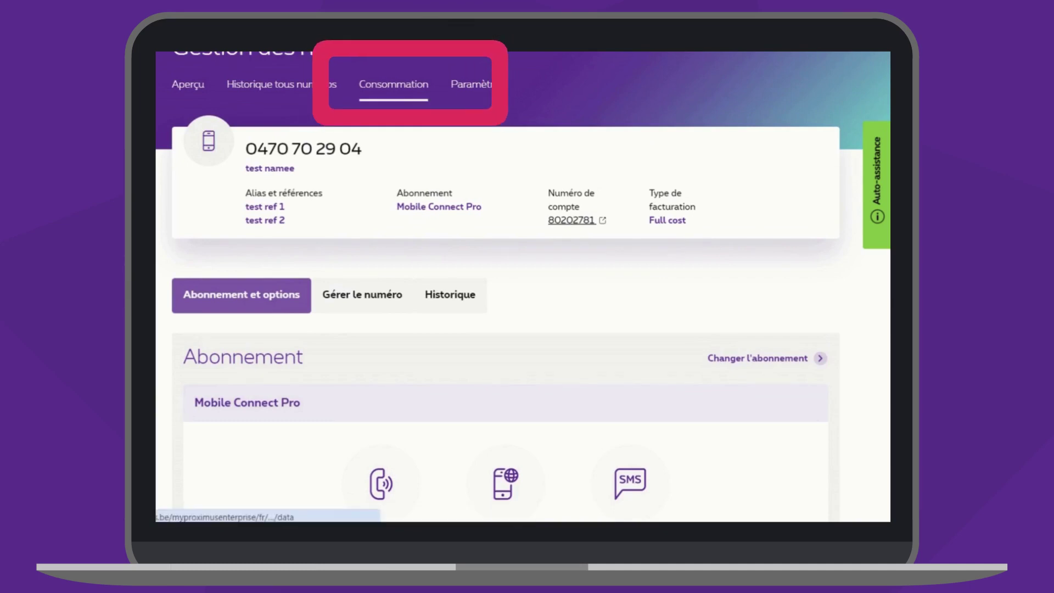
{"action": "left_click", "coordinate": [393, 84]}
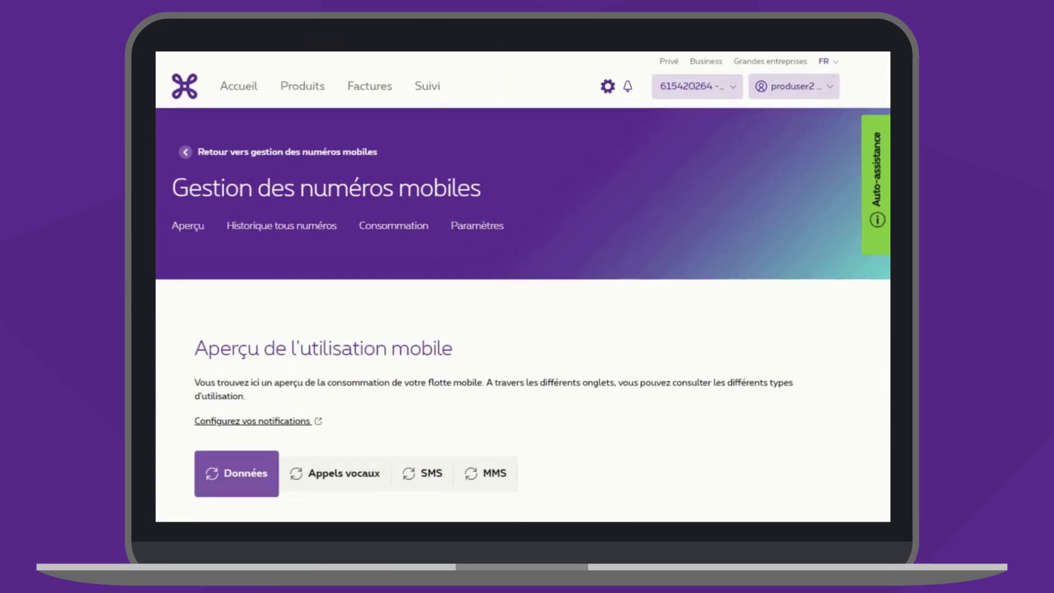